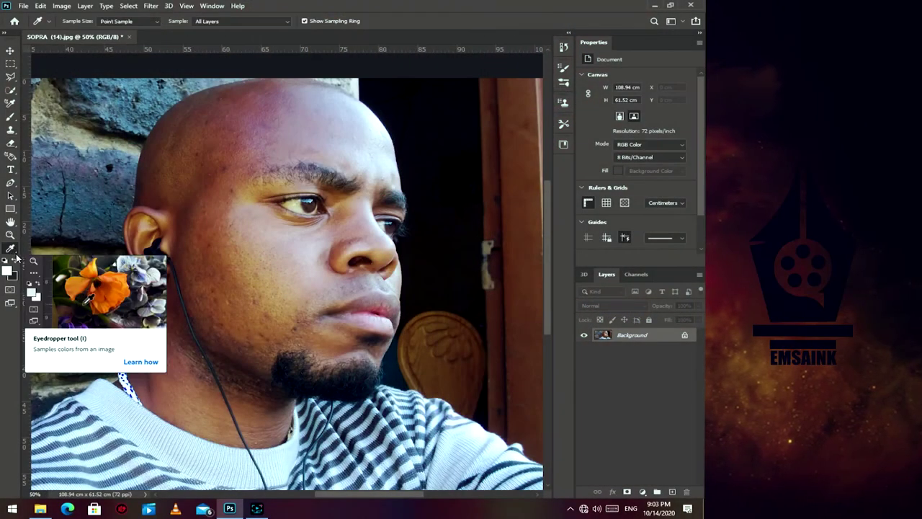
- Zoom in close on the cheek with the Spot Healing Brush selected
{"action": "right_click", "coordinate": [11, 249]}
{"action": "left_click", "coordinate": [65, 333]}
{"action": "key", "text": "z"}
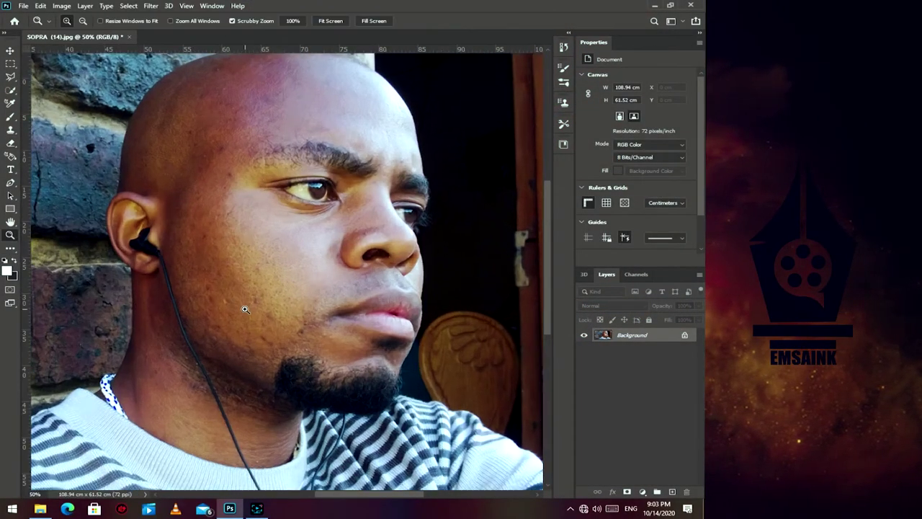
{"action": "left_click", "coordinate": [117, 243]}
{"action": "right_click", "coordinate": [11, 248]}
{"action": "left_click", "coordinate": [64, 333]}
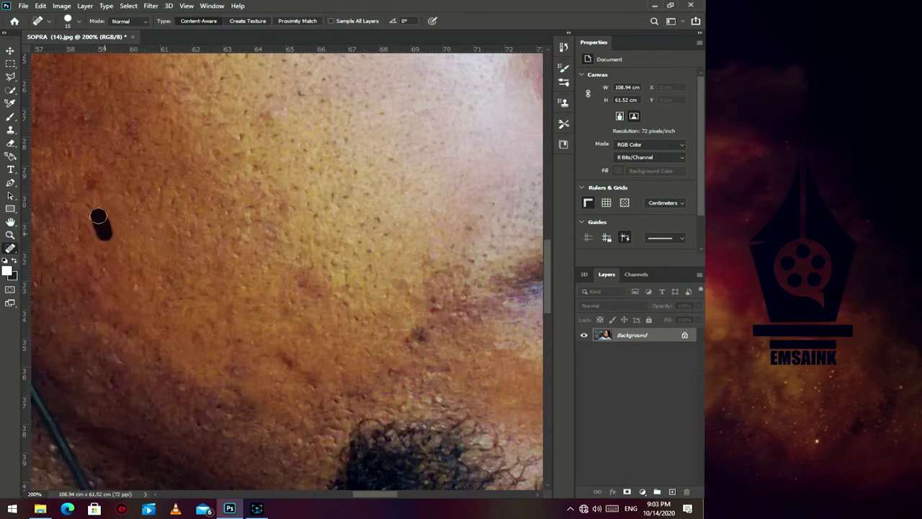
- Heal the dark blemishes on the cheek, upper cheek and near the jawline
{"action": "left_click", "coordinate": [99, 216]}
{"action": "left_click", "coordinate": [425, 335]}
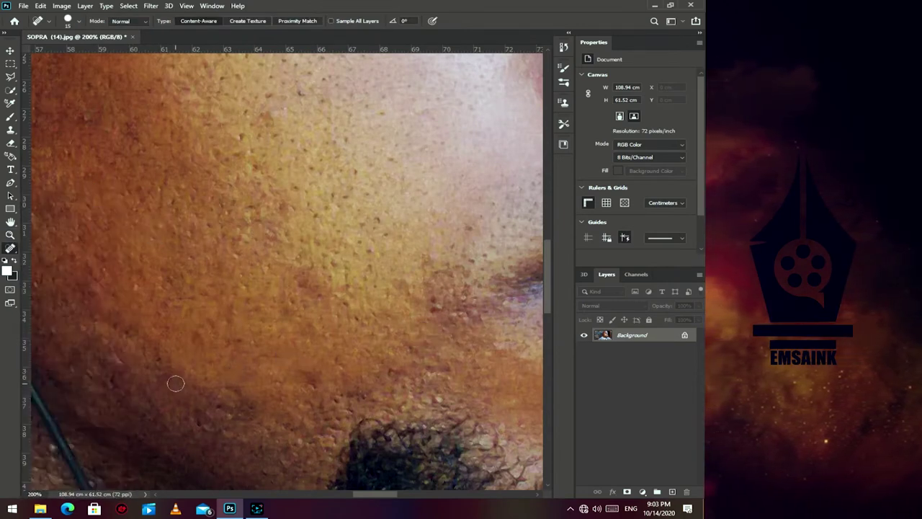
{"action": "left_click", "coordinate": [280, 114]}
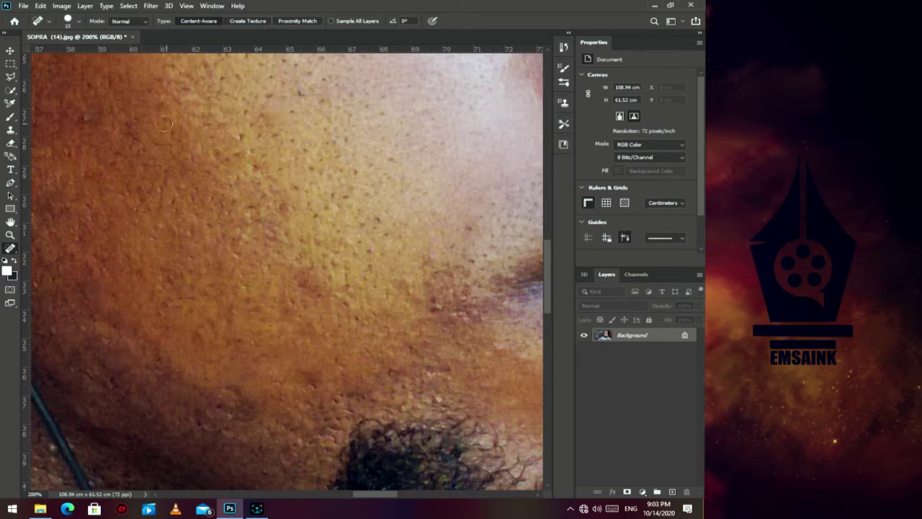
{"action": "scroll", "coordinate": [215, 234], "scroll_direction": "down", "scroll_amount": 5}
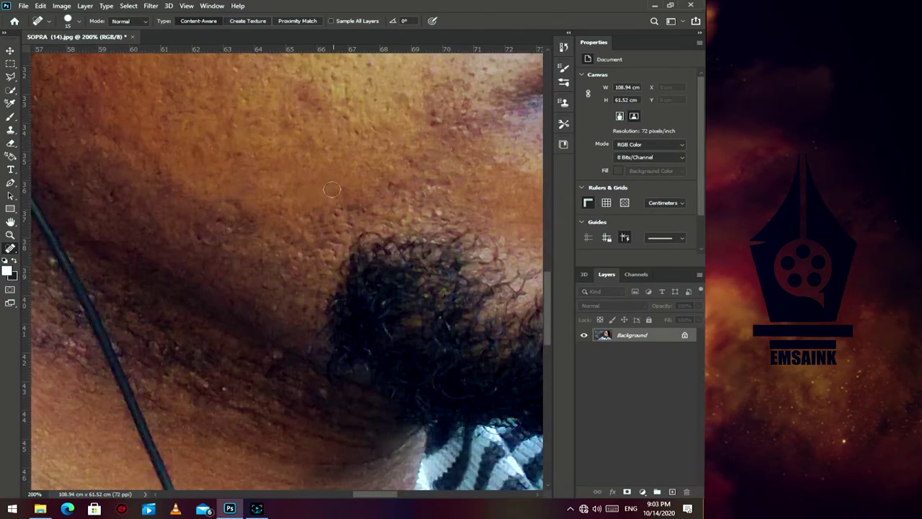
{"action": "left_click", "coordinate": [196, 237]}
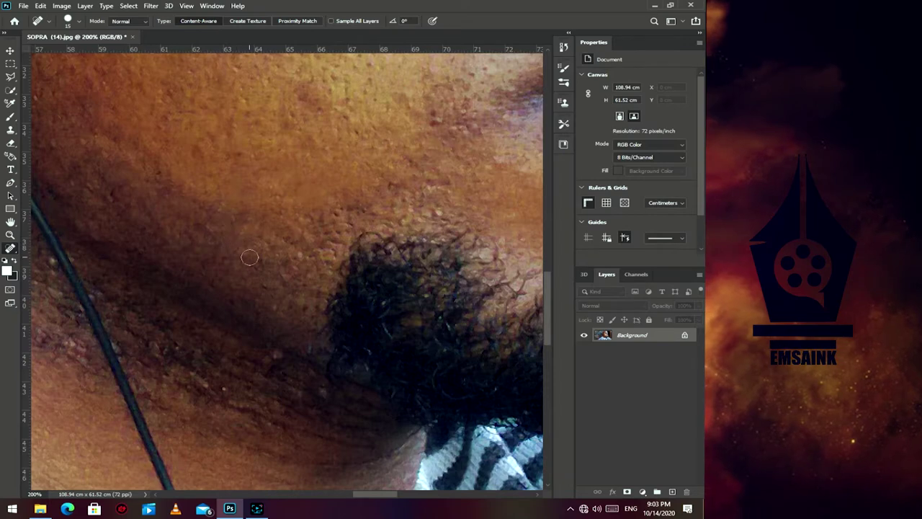
- Heal the dark mole beside the ear
{"action": "scroll", "coordinate": [249, 257], "scroll_direction": "up", "scroll_amount": 2}
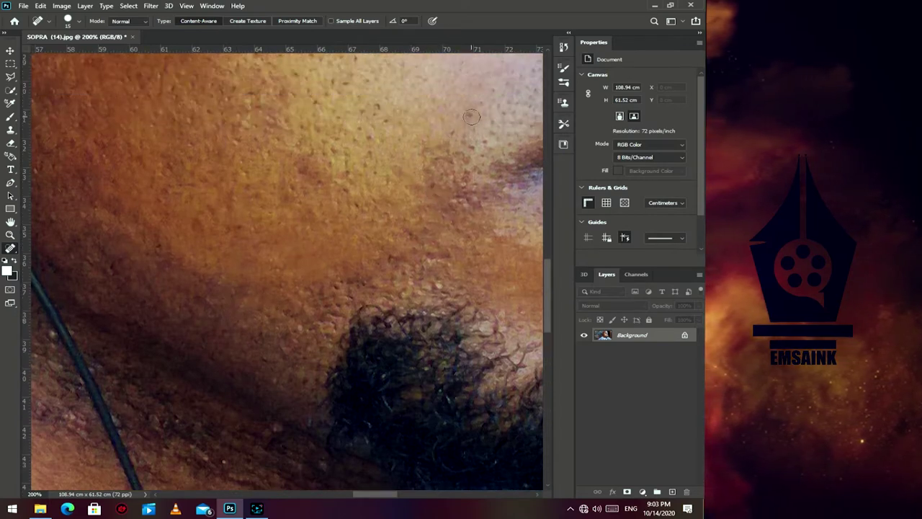
{"action": "scroll", "coordinate": [471, 116], "scroll_direction": "down", "scroll_amount": 4}
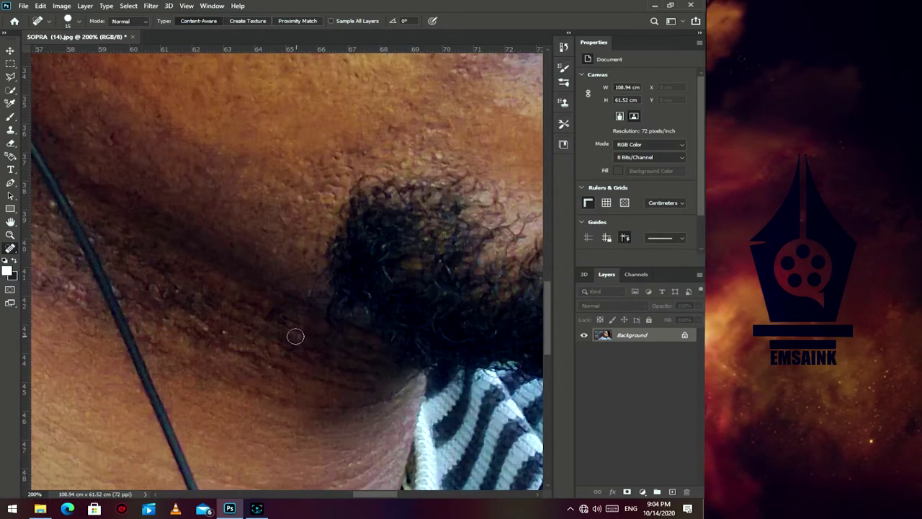
{"action": "scroll", "coordinate": [155, 292], "scroll_direction": "down", "scroll_amount": 1}
{"action": "scroll", "coordinate": [165, 280], "scroll_direction": "down", "scroll_amount": 1}
{"action": "scroll", "coordinate": [187, 267], "scroll_direction": "left", "scroll_amount": 5}
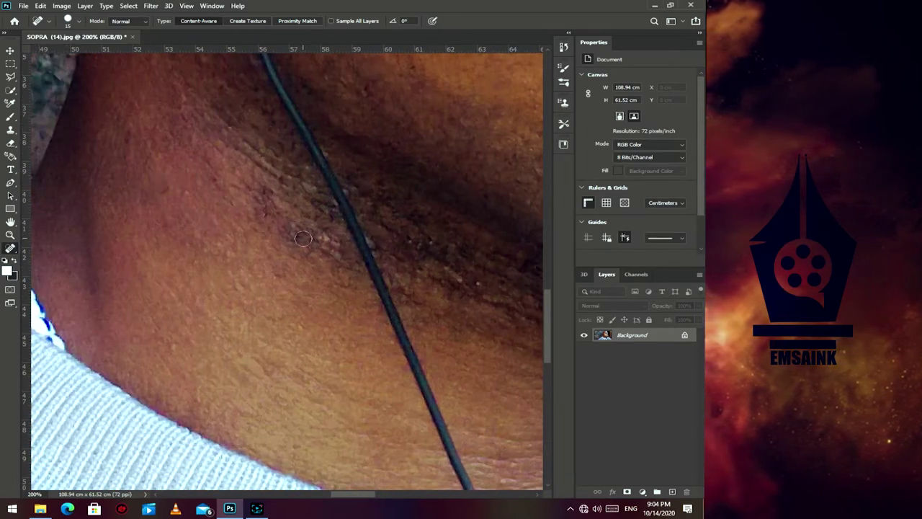
{"action": "scroll", "coordinate": [339, 252], "scroll_direction": "up", "scroll_amount": 1}
{"action": "scroll", "coordinate": [386, 264], "scroll_direction": "up", "scroll_amount": 3}
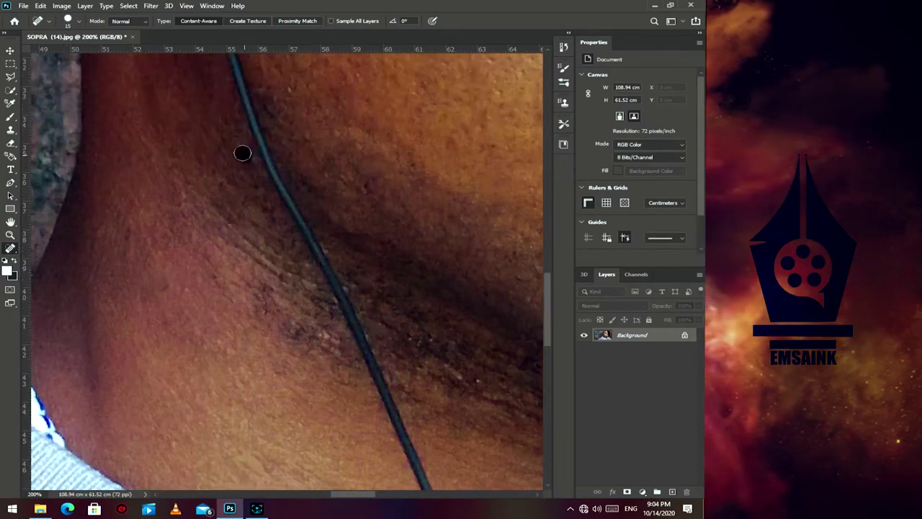
{"action": "scroll", "coordinate": [259, 176], "scroll_direction": "up", "scroll_amount": 2}
{"action": "scroll", "coordinate": [277, 201], "scroll_direction": "up", "scroll_amount": 1}
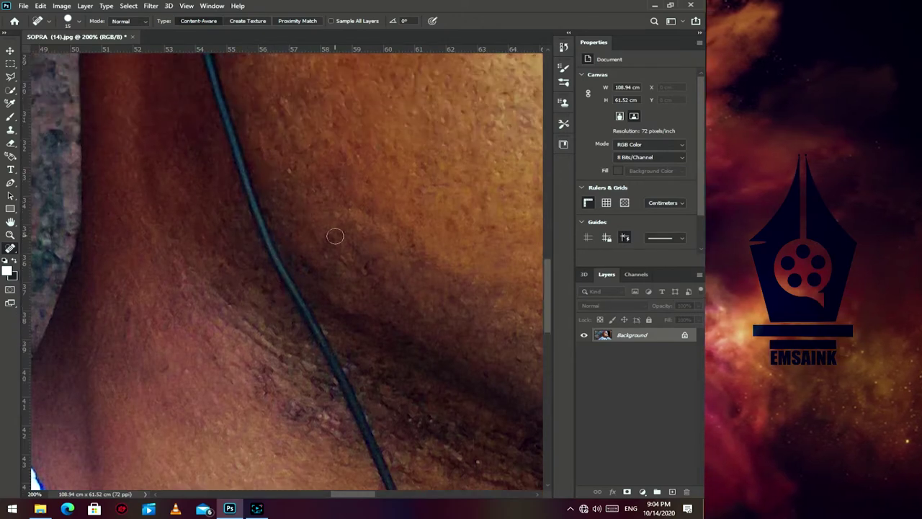
{"action": "scroll", "coordinate": [334, 235], "scroll_direction": "up", "scroll_amount": 3}
{"action": "scroll", "coordinate": [317, 231], "scroll_direction": "up", "scroll_amount": 3}
{"action": "scroll", "coordinate": [298, 226], "scroll_direction": "up", "scroll_amount": 1}
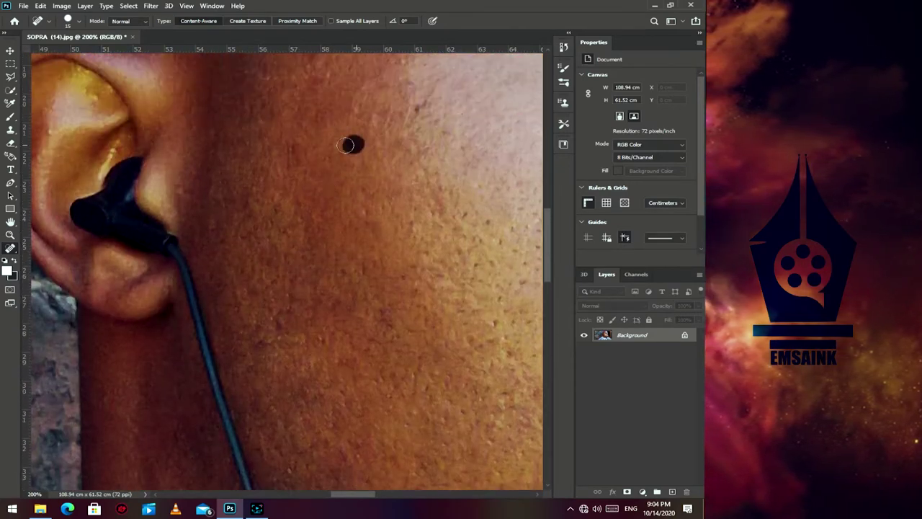
{"action": "left_click", "coordinate": [347, 146]}
- Heal the purple blemish on the forehead
{"action": "scroll", "coordinate": [294, 150], "scroll_direction": "up", "scroll_amount": 5}
{"action": "scroll", "coordinate": [205, 174], "scroll_direction": "up", "scroll_amount": 3}
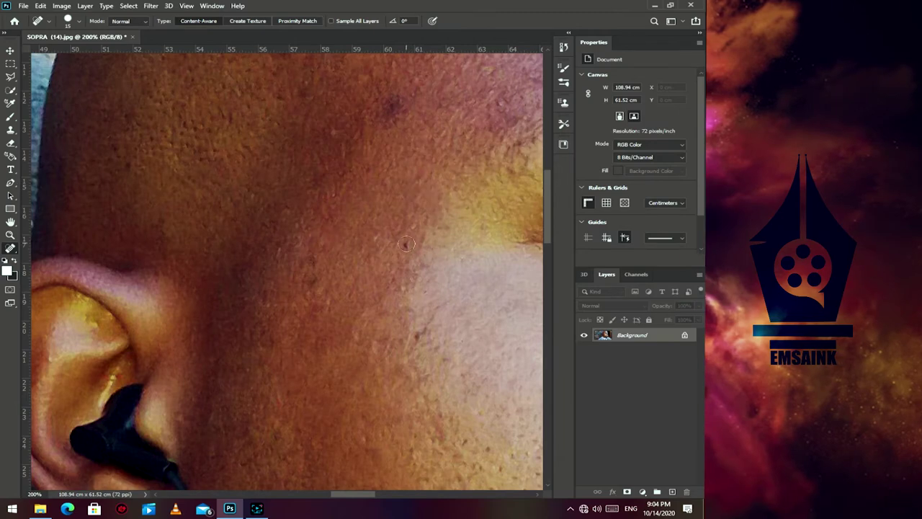
{"action": "scroll", "coordinate": [367, 133], "scroll_direction": "up", "scroll_amount": 2}
{"action": "scroll", "coordinate": [350, 158], "scroll_direction": "up", "scroll_amount": 2}
{"action": "scroll", "coordinate": [350, 198], "scroll_direction": "up", "scroll_amount": 2}
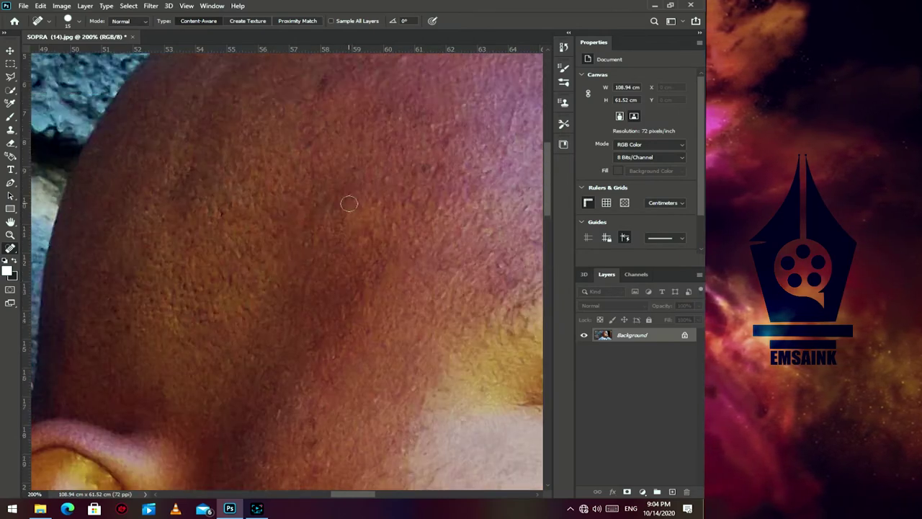
{"action": "scroll", "coordinate": [370, 159], "scroll_direction": "up", "scroll_amount": 2}
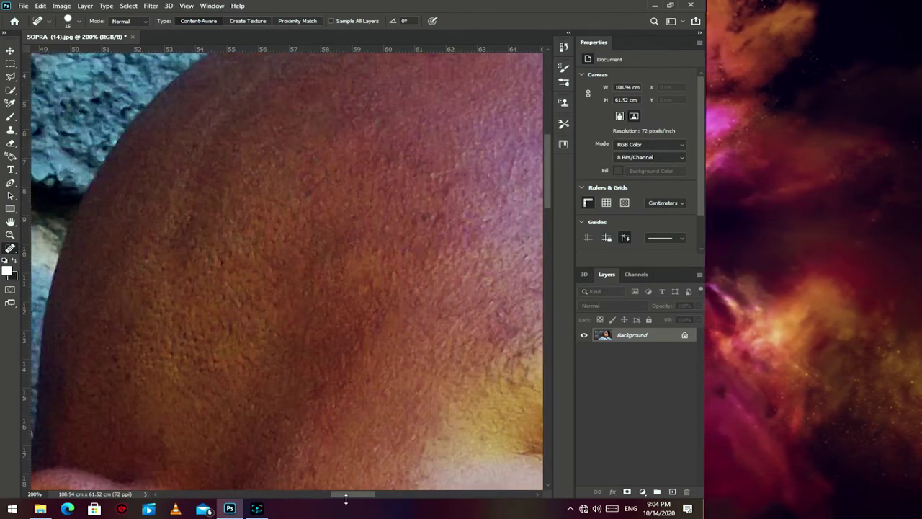
{"action": "left_click_drag", "start_coordinate": [346, 495], "coordinate": [381, 495]}
{"action": "left_click", "coordinate": [279, 144]}
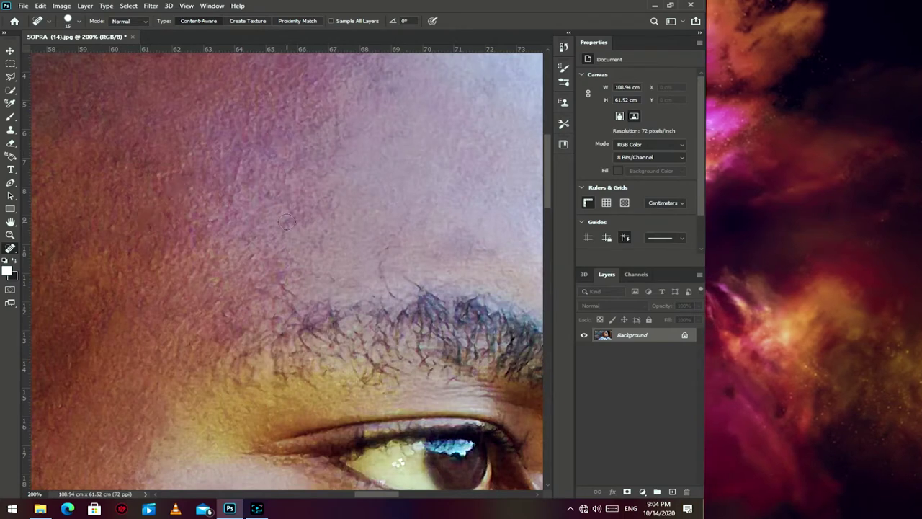
- Zoom to 100% on the cheek and mouth with the Spot Healing Brush active
{"action": "left_click", "coordinate": [11, 235]}
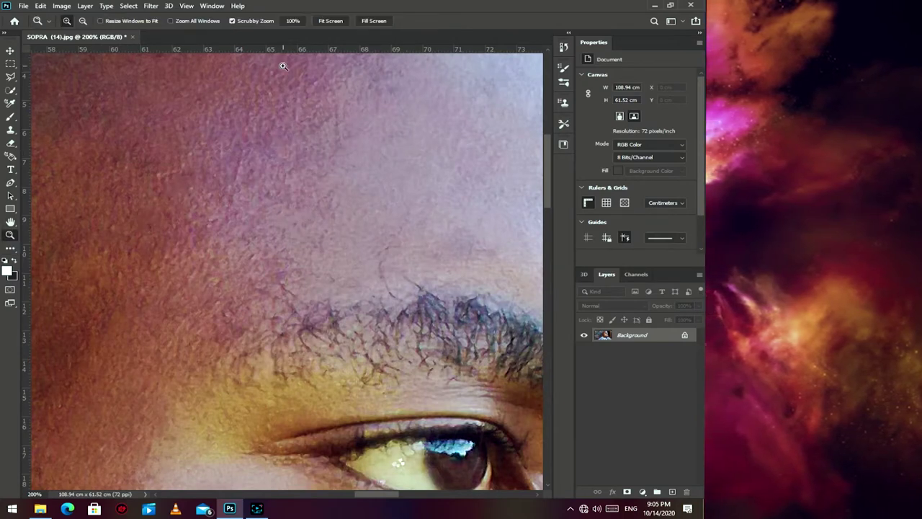
{"action": "left_click", "coordinate": [330, 20]}
{"action": "left_click", "coordinate": [346, 274]}
{"action": "left_click", "coordinate": [338, 310]}
{"action": "key", "text": "j"}
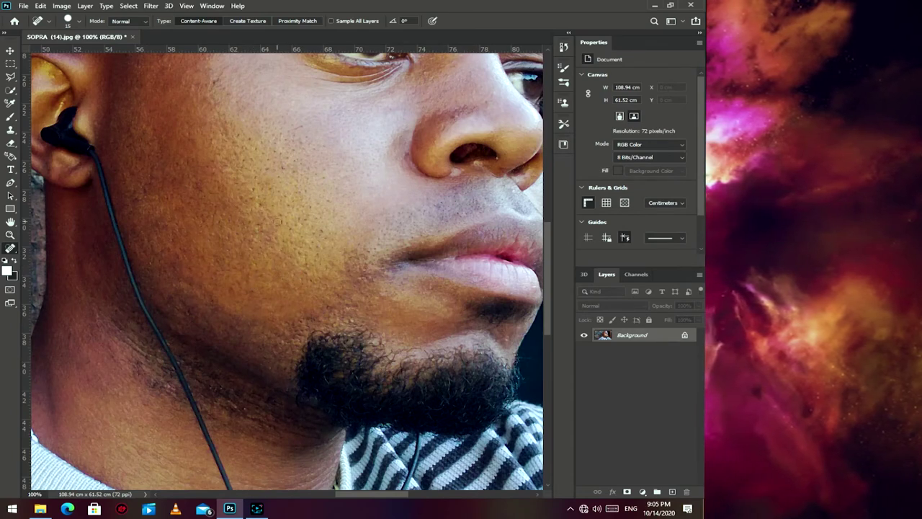
- Heal the remaining spot on the jaw near the beard
{"action": "scroll", "coordinate": [315, 293], "scroll_direction": "up", "scroll_amount": 1}
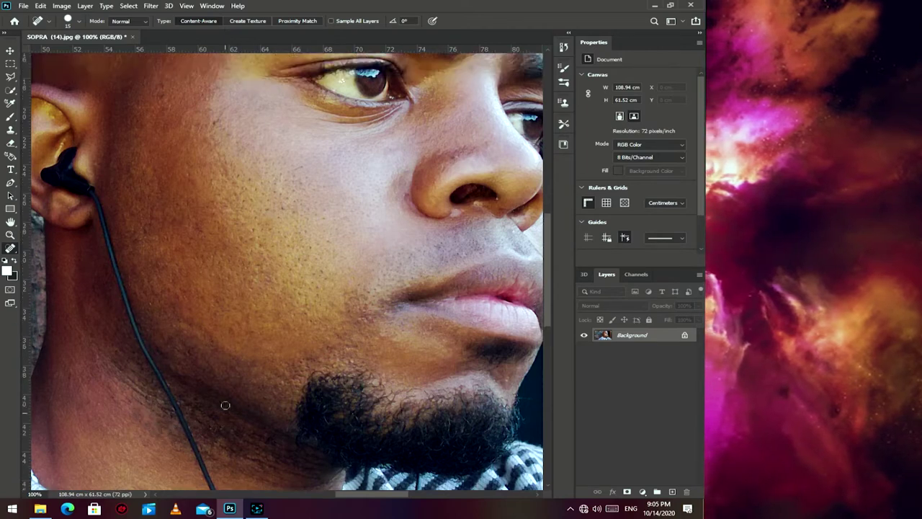
{"action": "scroll", "coordinate": [167, 360], "scroll_direction": "up", "scroll_amount": 10}
{"action": "left_click", "coordinate": [164, 255]}
{"action": "scroll", "coordinate": [162, 235], "scroll_direction": "up", "scroll_amount": 3}
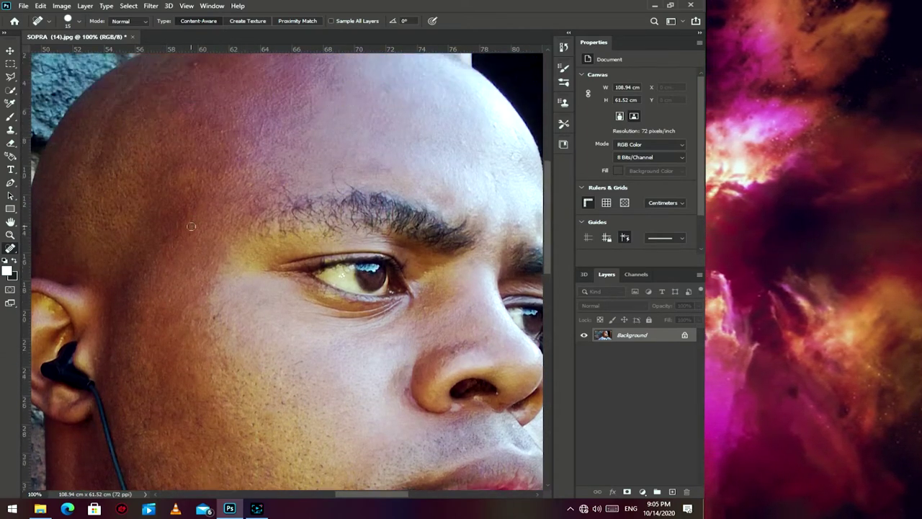
{"action": "scroll", "coordinate": [196, 127], "scroll_direction": "up", "scroll_amount": 4}
{"action": "scroll", "coordinate": [339, 153], "scroll_direction": "down", "scroll_amount": 2}
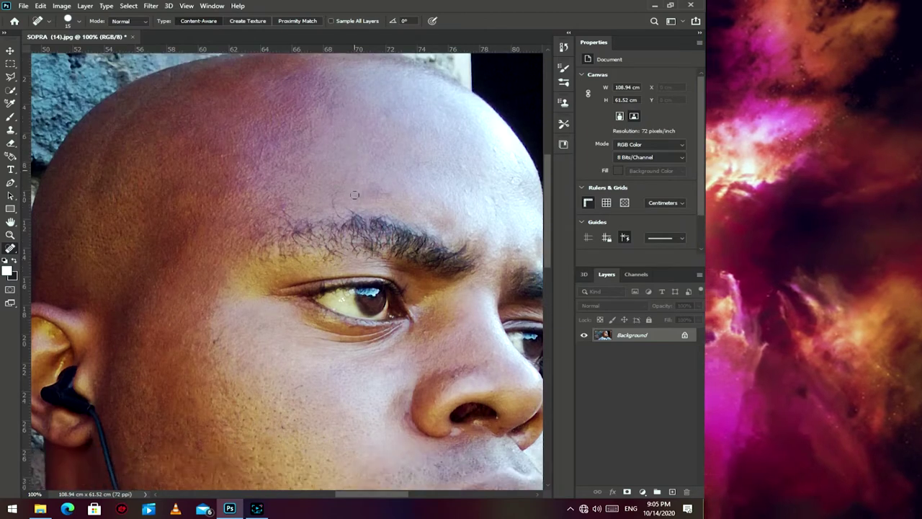
{"action": "scroll", "coordinate": [423, 269], "scroll_direction": "down", "scroll_amount": 4}
{"action": "scroll", "coordinate": [463, 266], "scroll_direction": "down", "scroll_amount": 2}
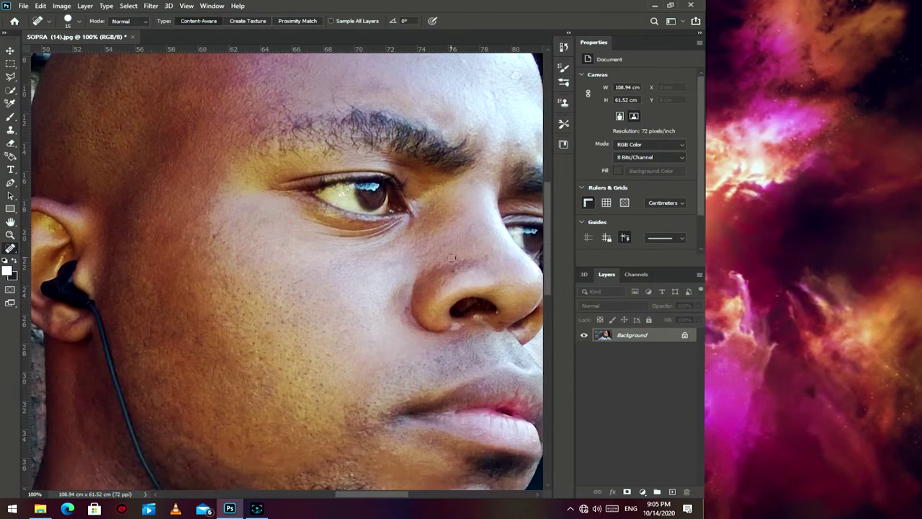
{"action": "scroll", "coordinate": [496, 256], "scroll_direction": "down", "scroll_amount": 3}
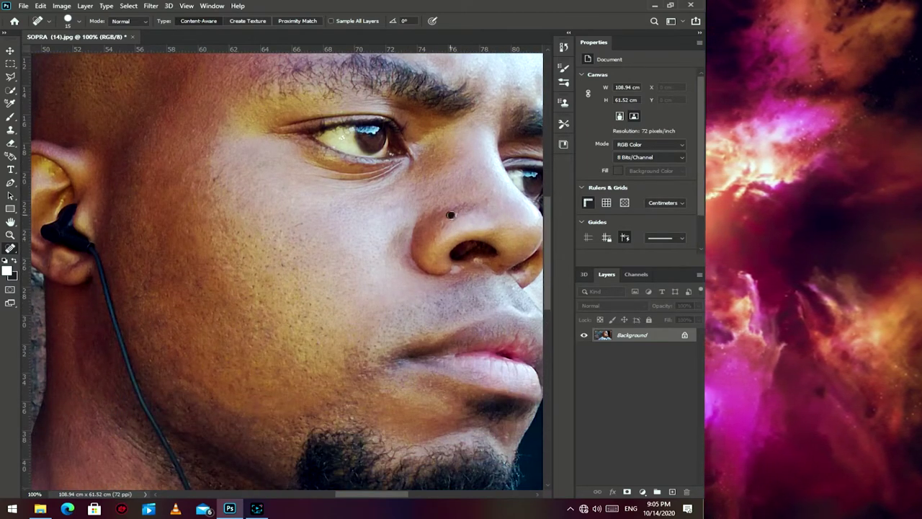
{"action": "left_click_drag", "start_coordinate": [348, 497], "coordinate": [385, 501]}
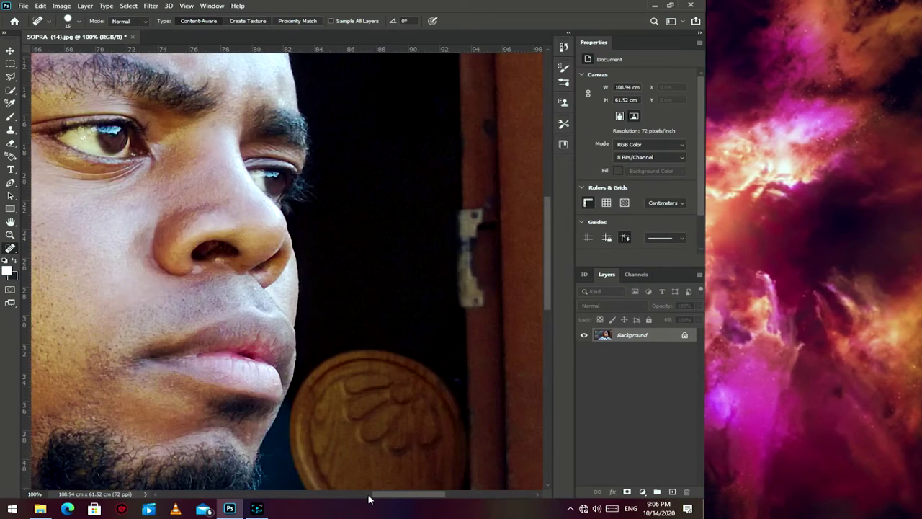
{"action": "scroll", "coordinate": [369, 491], "scroll_direction": "left", "scroll_amount": 5}
{"action": "scroll", "coordinate": [369, 489], "scroll_direction": "left", "scroll_amount": 1}
{"action": "scroll", "coordinate": [366, 490], "scroll_direction": "up", "scroll_amount": 3}
- Fit the portrait on screen and zoom to 50% to review it
{"action": "key", "text": "z"}
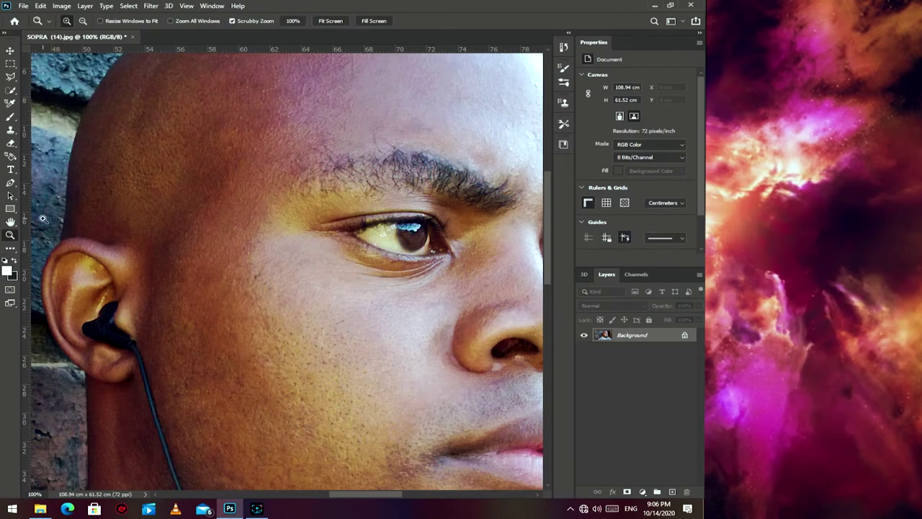
{"action": "left_click", "coordinate": [331, 20]}
{"action": "left_click", "coordinate": [495, 303]}
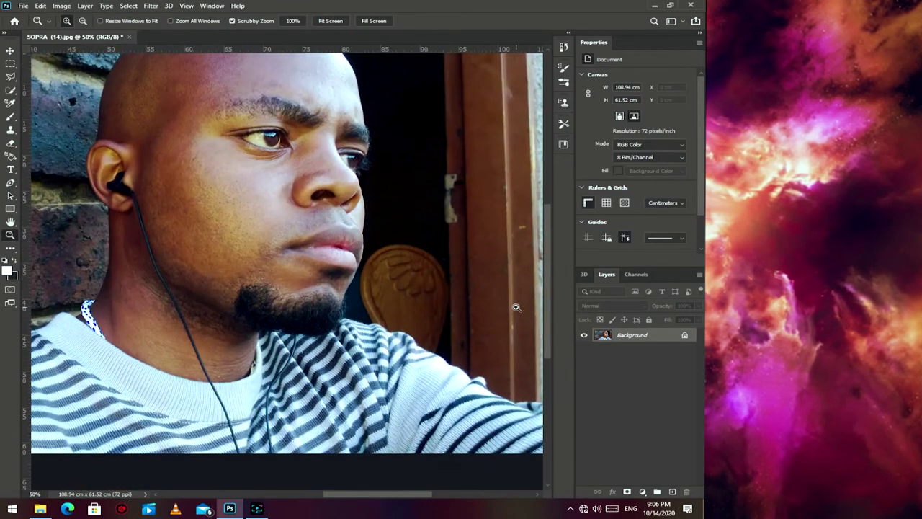
{"action": "key", "text": "l"}
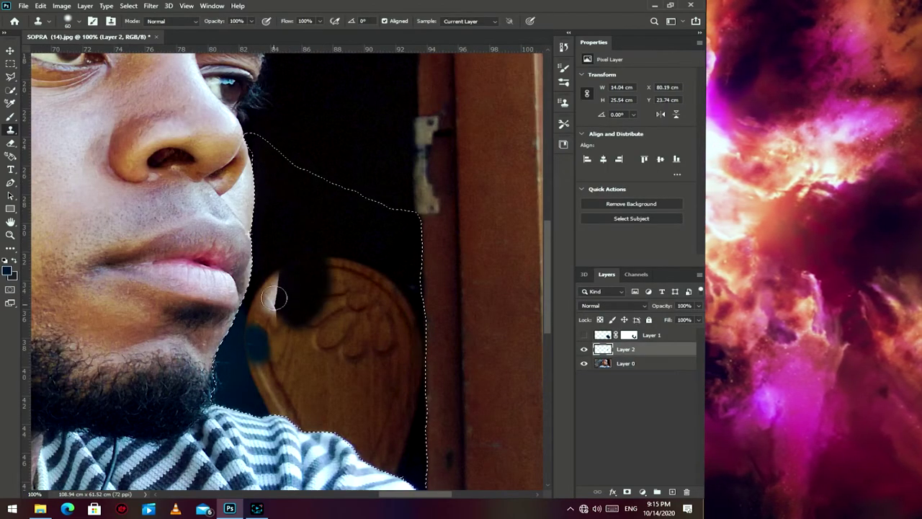
- Clone dark background over the carved wooden panel behind the chin
{"action": "mouse_move", "coordinate": [274, 297]}
{"action": "left_mouse_down"}
{"action": "mouse_move", "coordinate": [383, 264]}
{"action": "mouse_move", "coordinate": [382, 392]}
{"action": "left_mouse_up"}
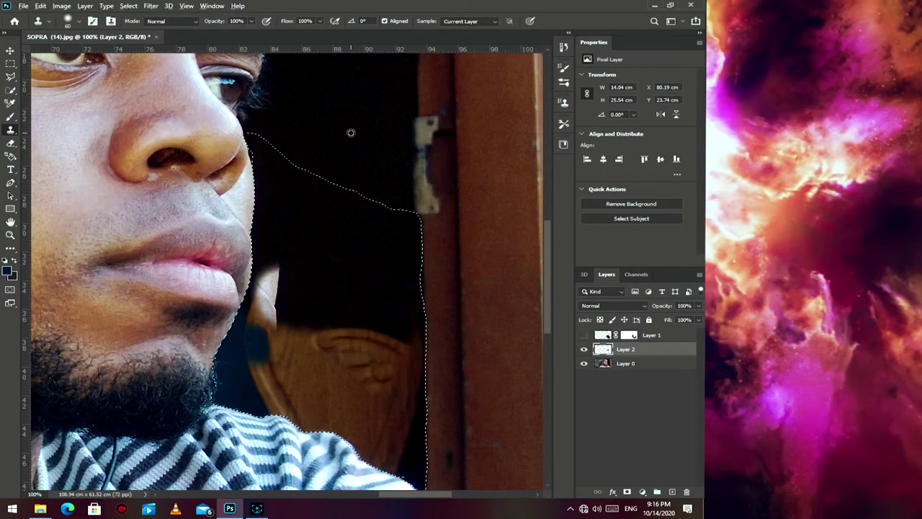
{"action": "left_click", "coordinate": [350, 132], "text": "alt"}
{"action": "mouse_move", "coordinate": [338, 338]}
{"action": "left_mouse_down"}
{"action": "mouse_move", "coordinate": [358, 370]}
{"action": "mouse_move", "coordinate": [403, 386]}
{"action": "mouse_move", "coordinate": [309, 336]}
{"action": "mouse_move", "coordinate": [273, 344]}
{"action": "mouse_move", "coordinate": [362, 257]}
{"action": "mouse_move", "coordinate": [344, 390]}
{"action": "mouse_move", "coordinate": [367, 442]}
{"action": "mouse_move", "coordinate": [409, 376]}
{"action": "left_mouse_up"}
{"action": "key", "text": "alt+bracketleft"}
{"action": "scroll", "coordinate": [336, 219], "scroll_direction": "down", "scroll_amount": 3}
{"action": "key", "text": "alt+bracketright"}
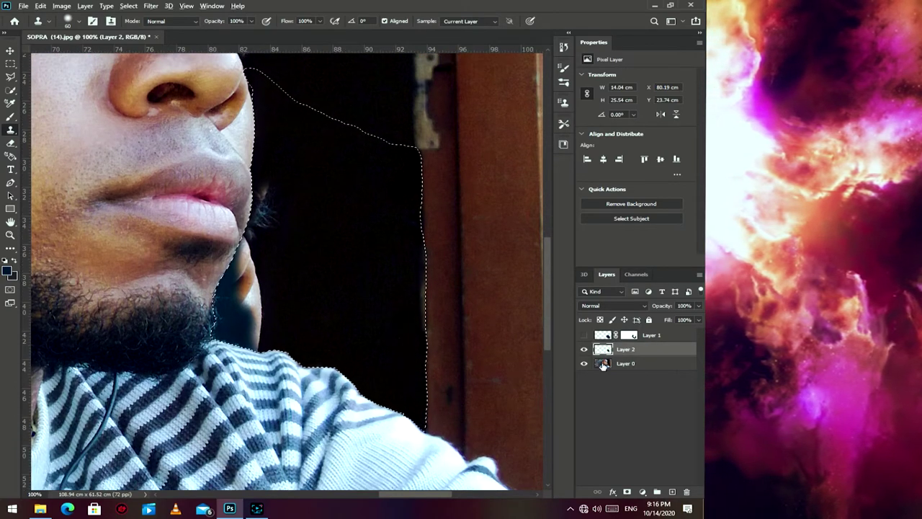
- Clone dark background over the orange patch beside the jaw and touch it up
{"action": "left_click_drag", "start_coordinate": [263, 238], "coordinate": [319, 237]}
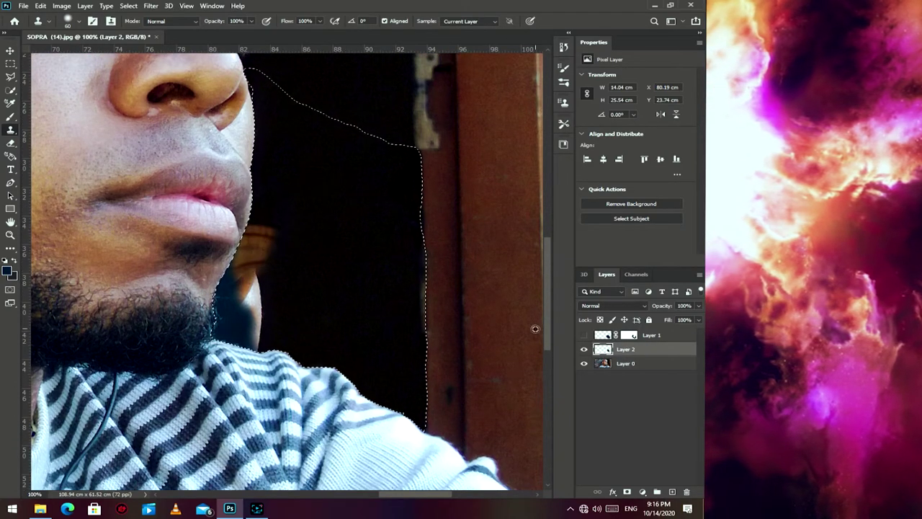
{"action": "scroll", "coordinate": [323, 158], "scroll_direction": "up", "scroll_amount": 2}
{"action": "left_click_drag", "start_coordinate": [238, 273], "coordinate": [247, 267]}
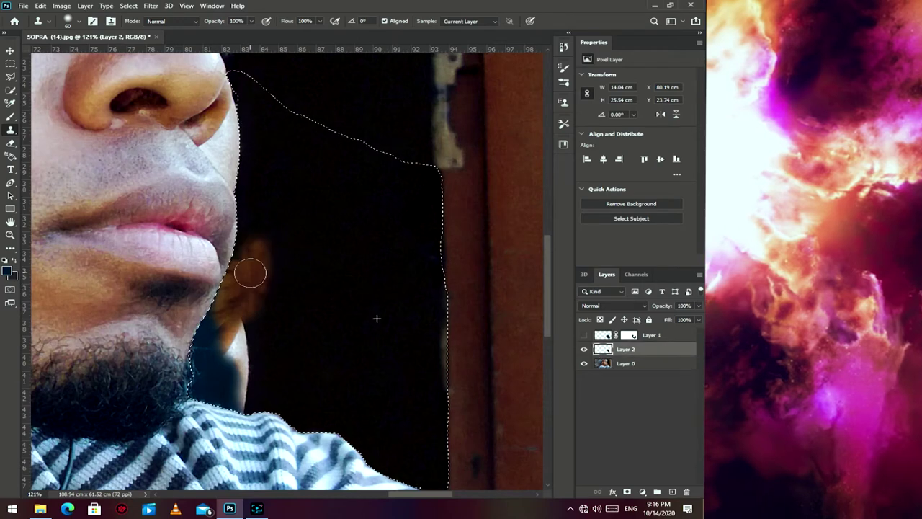
{"action": "left_click", "coordinate": [597, 364]}
{"action": "key", "text": "ctrl+0"}
{"action": "key", "text": "z"}
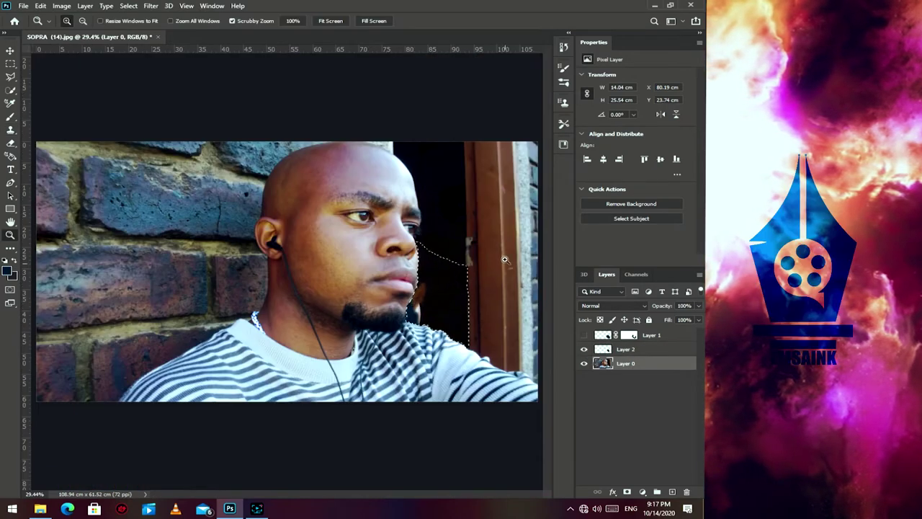
{"action": "left_click", "coordinate": [504, 259]}
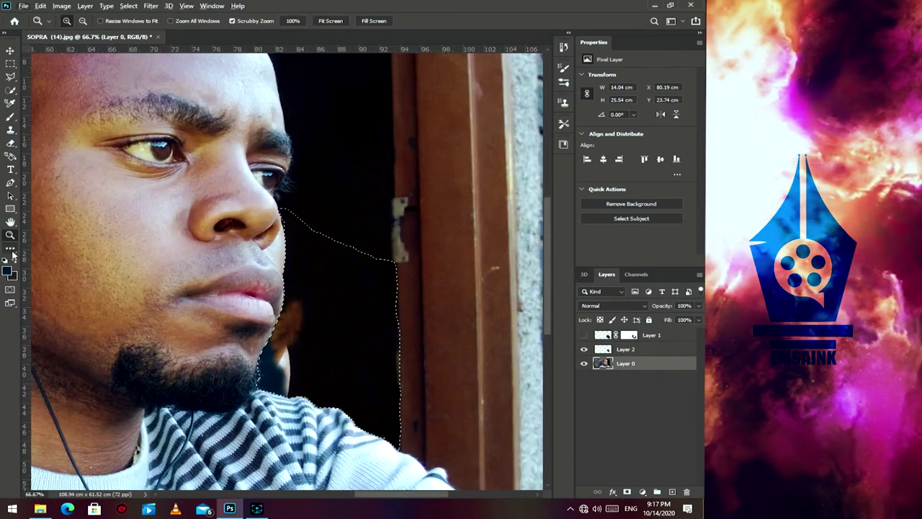
- Cover the orange patch beside the chin with cloned background on the retouch layer
{"action": "key", "text": "s"}
{"action": "key", "text": "alt+bracketright"}
{"action": "mouse_move", "coordinate": [298, 334]}
{"action": "left_mouse_down"}
{"action": "mouse_move", "coordinate": [288, 333]}
{"action": "mouse_move", "coordinate": [277, 389]}
{"action": "left_mouse_up"}
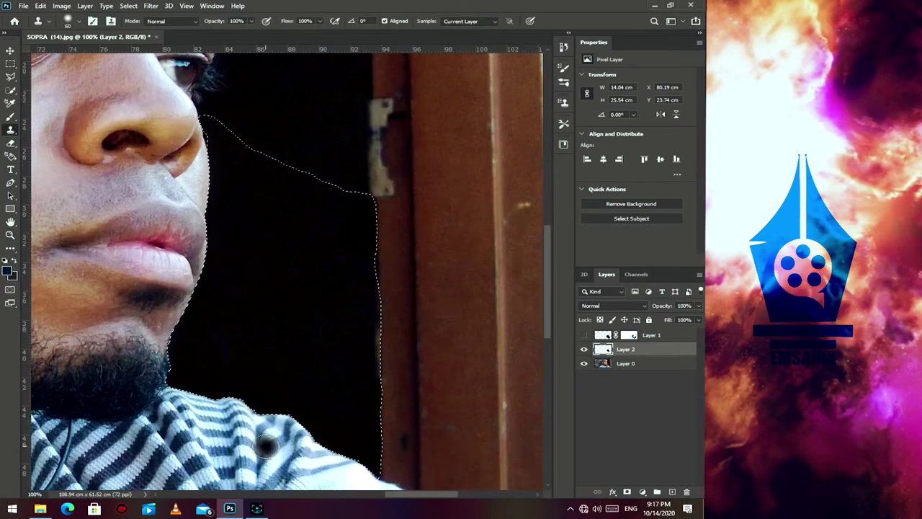
{"action": "scroll", "coordinate": [269, 300], "scroll_direction": "down", "scroll_amount": 3}
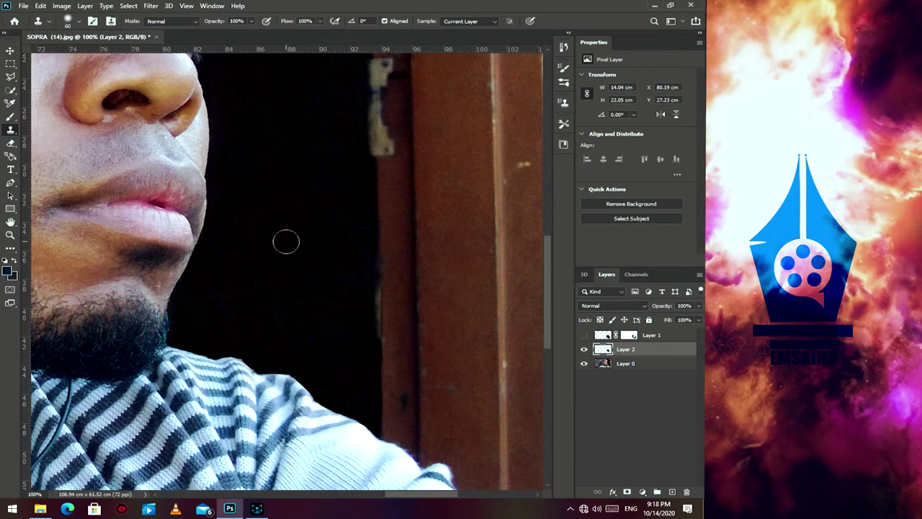
{"action": "left_click", "coordinate": [603, 363]}
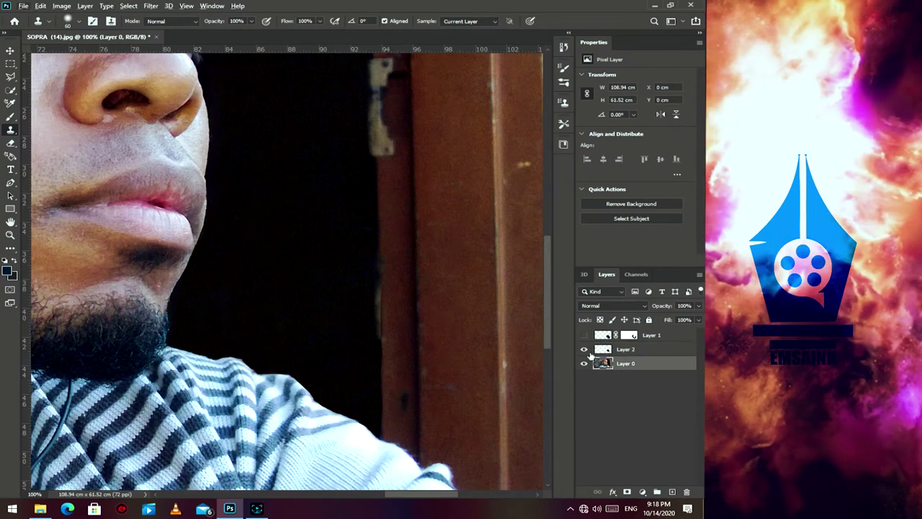
- Clean the retouched edge on the retouch layer with a size-35 Eraser and black foreground
{"action": "left_click", "coordinate": [619, 349]}
{"action": "key", "text": "e"}
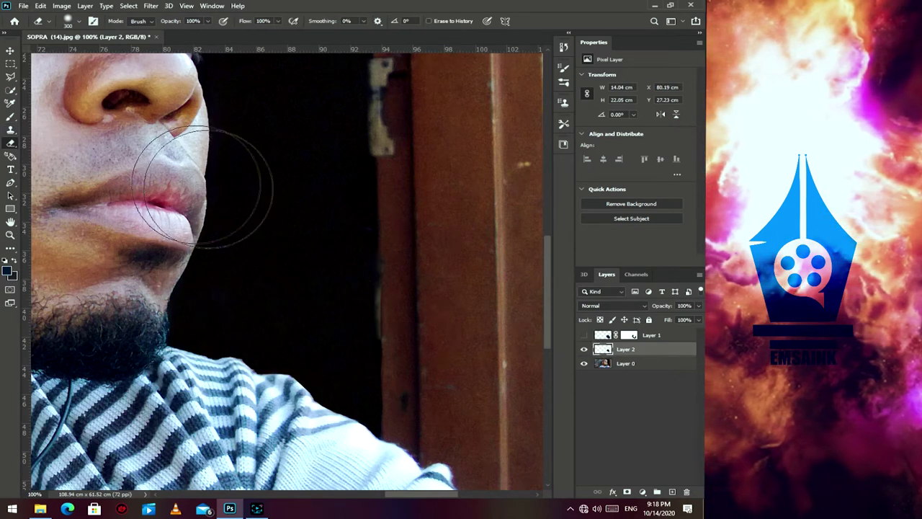
{"action": "key", "text": "bracketleft"}
{"action": "key", "text": "bracketleft"}
{"action": "key", "text": "bracketleft"}
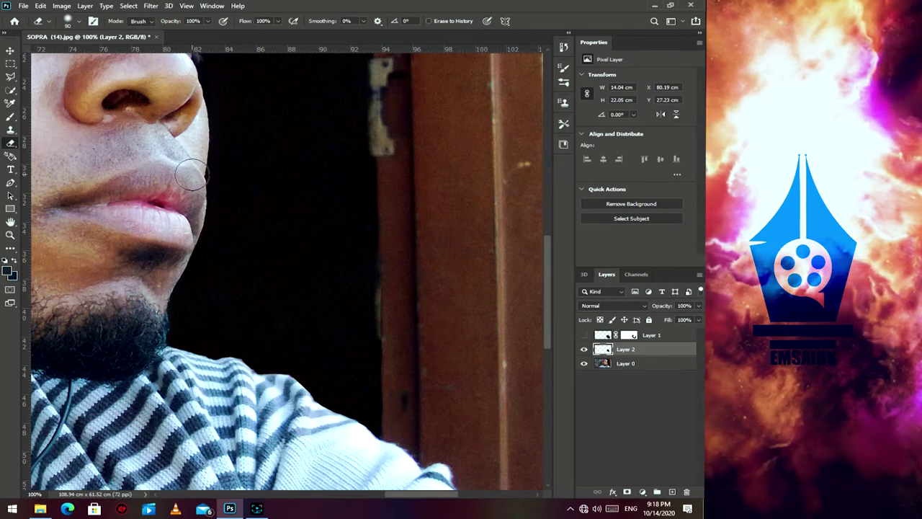
{"action": "left_click", "coordinate": [12, 275]}
{"action": "left_click", "coordinate": [597, 318]}
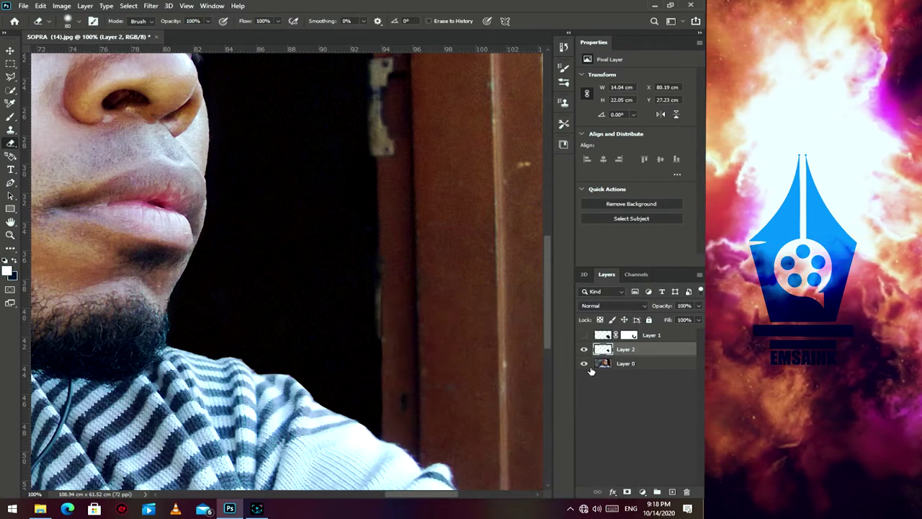
{"action": "key", "text": "x"}
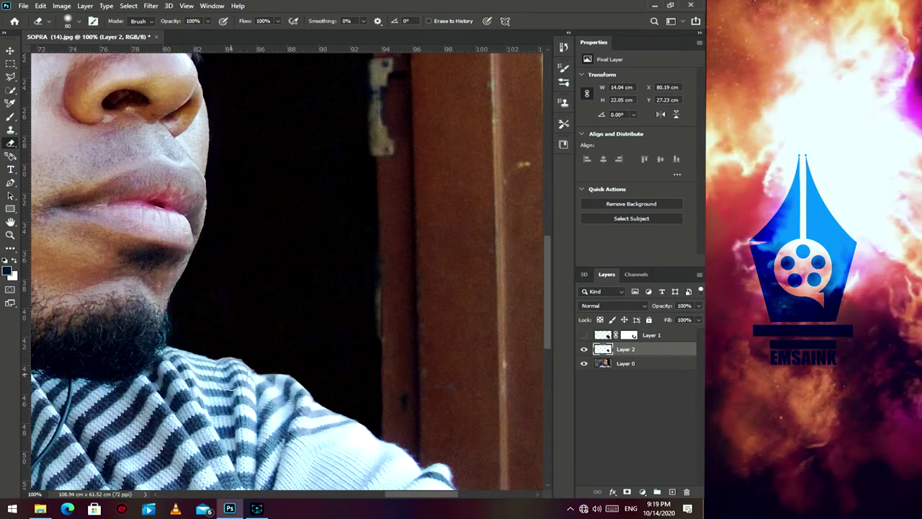
{"action": "key", "text": "bracketleft"}
{"action": "key", "text": "bracketleft"}
{"action": "key", "text": "bracketleft"}
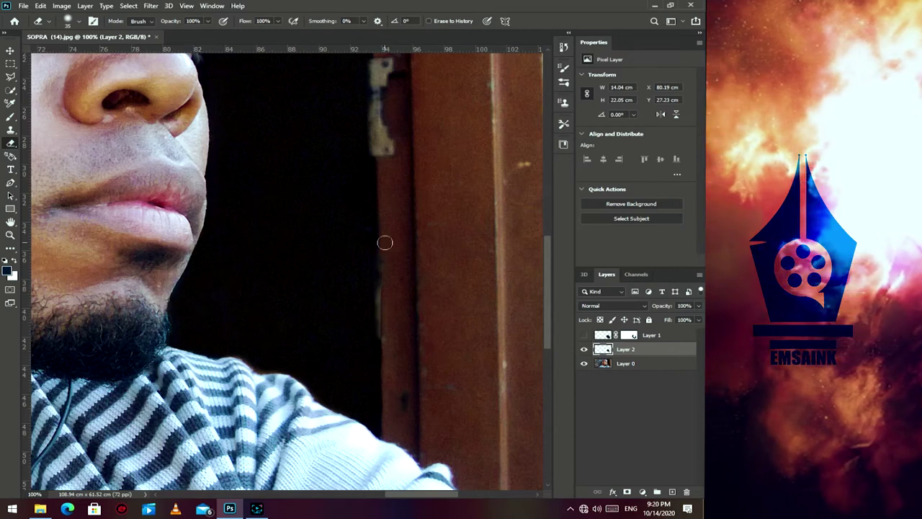
- Merge the retouch layer and the original photo layer into one layer
{"action": "scroll", "coordinate": [384, 189], "scroll_direction": "up", "scroll_amount": 3}
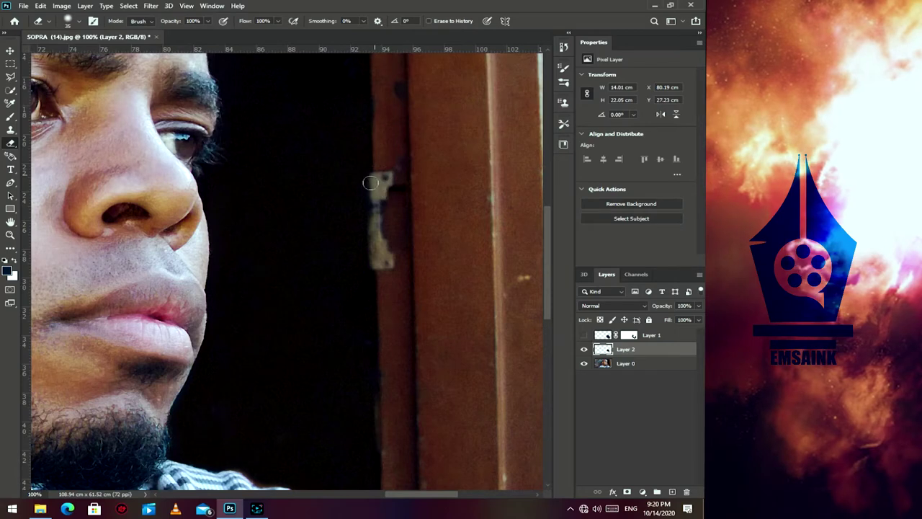
{"action": "scroll", "coordinate": [380, 216], "scroll_direction": "up", "scroll_amount": 2}
{"action": "key", "text": "z"}
{"action": "left_click", "coordinate": [333, 22]}
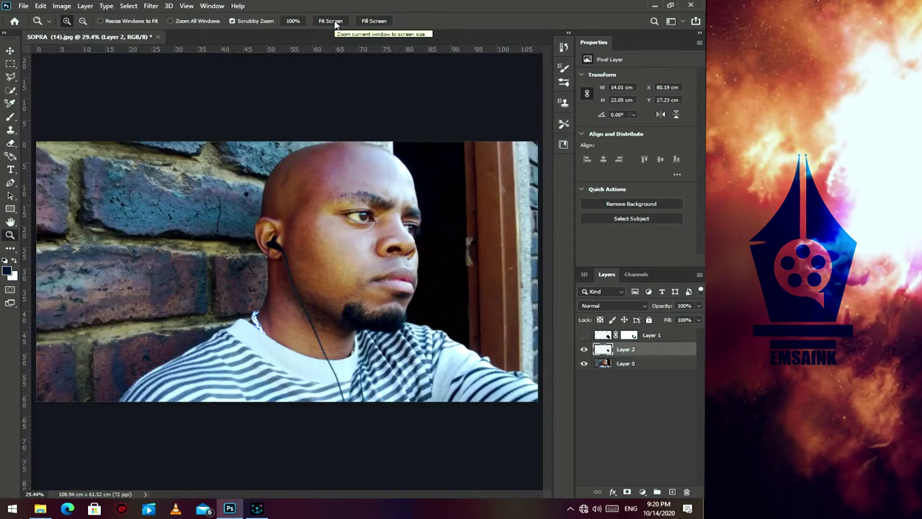
{"action": "left_click", "coordinate": [620, 363]}
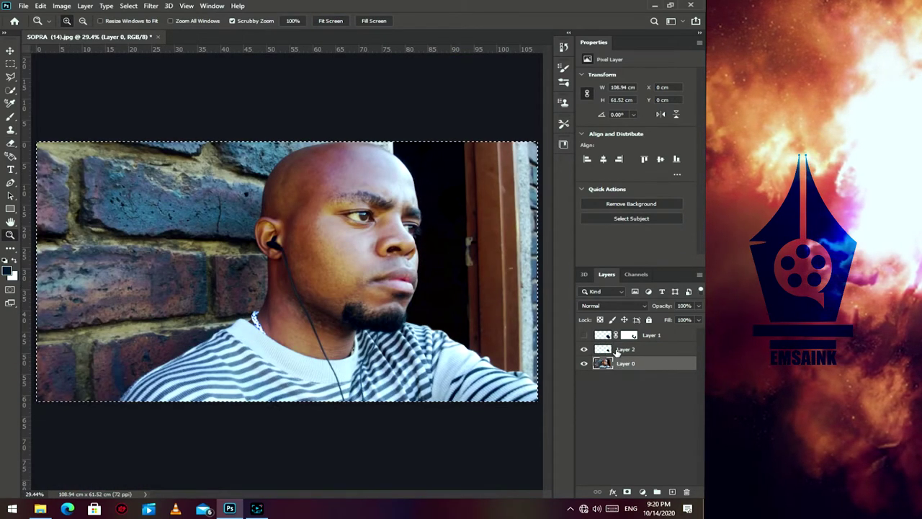
{"action": "left_click", "coordinate": [615, 350], "text": "shift"}
{"action": "key", "text": "ctrl+e"}
{"action": "key", "text": "ctrl+d"}
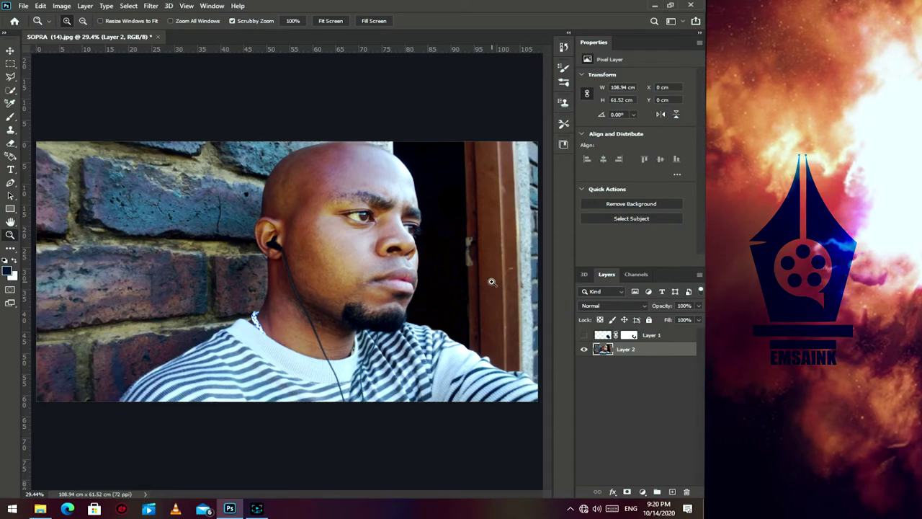
- Zoom in to inspect the retouched area by the door
{"action": "left_click", "coordinate": [492, 281]}
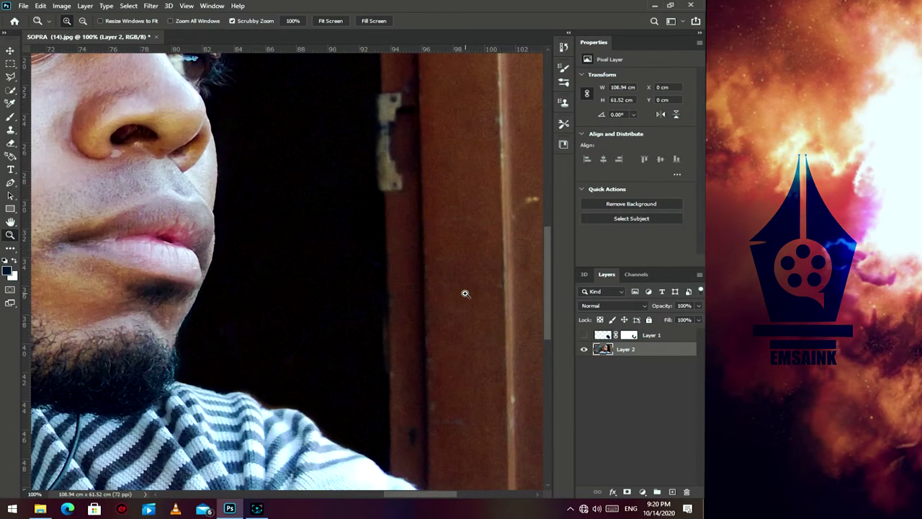
{"action": "scroll", "coordinate": [465, 293], "scroll_direction": "up", "scroll_amount": 3}
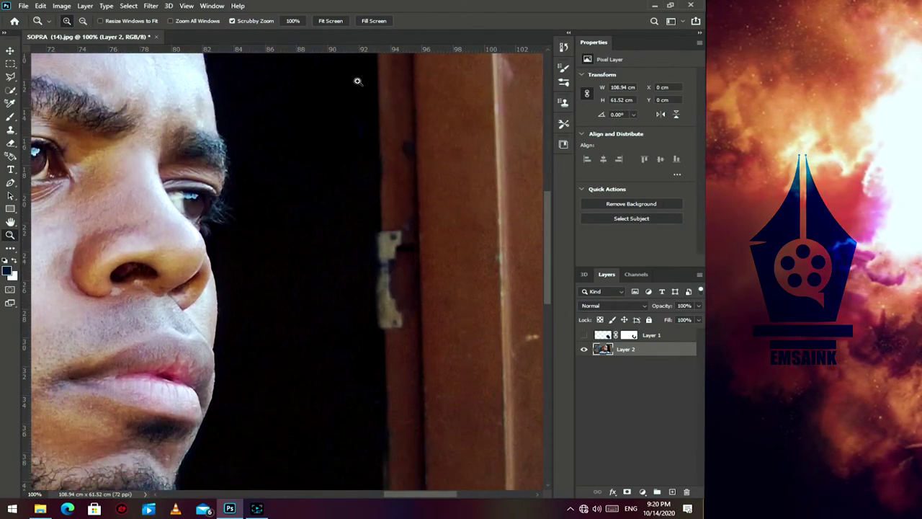
{"action": "left_click", "coordinate": [321, 24]}
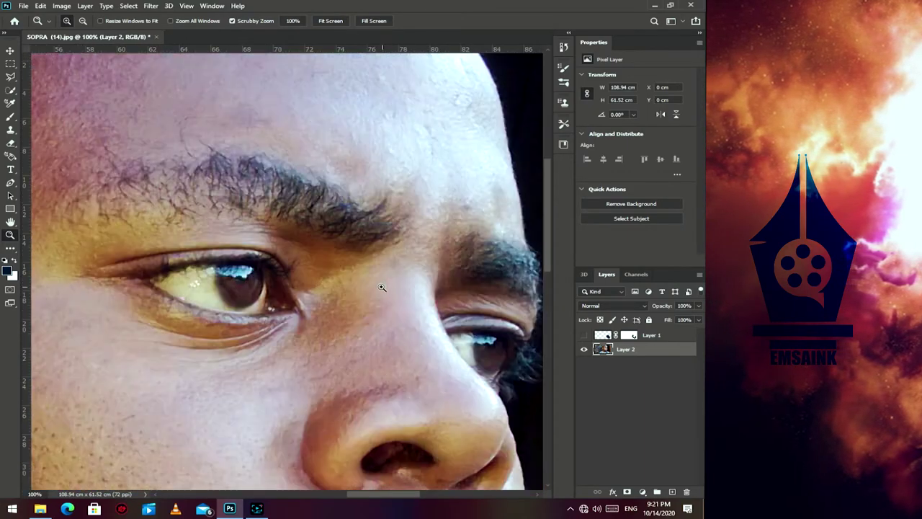
{"action": "left_click_drag", "start_coordinate": [349, 228], "coordinate": [238, 270]}
{"action": "scroll", "coordinate": [238, 270], "scroll_direction": "down", "scroll_amount": 1}
{"action": "scroll", "coordinate": [403, 496], "scroll_direction": "left", "scroll_amount": 3}
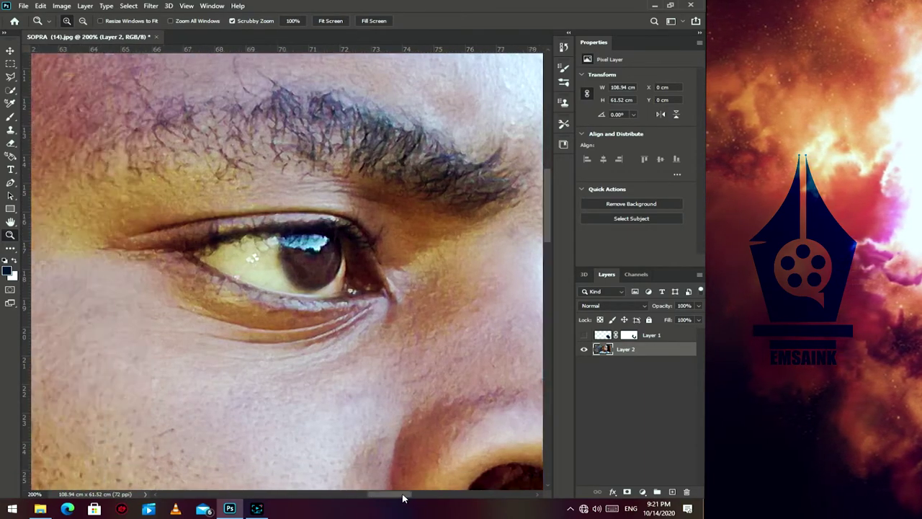
- Place the troll-weta-workshop image as embedded and flip it horizontally
{"action": "key", "text": "ctrl+0"}
{"action": "left_click", "coordinate": [23, 6]}
{"action": "left_click", "coordinate": [50, 206]}
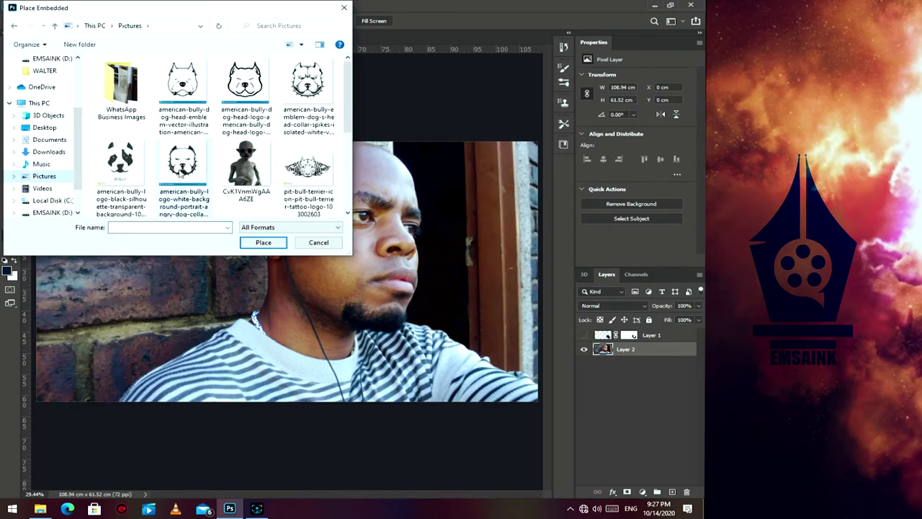
{"action": "left_click", "coordinate": [120, 163]}
{"action": "left_click", "coordinate": [263, 242]}
{"action": "right_click", "coordinate": [307, 281]}
{"action": "left_click", "coordinate": [333, 436]}
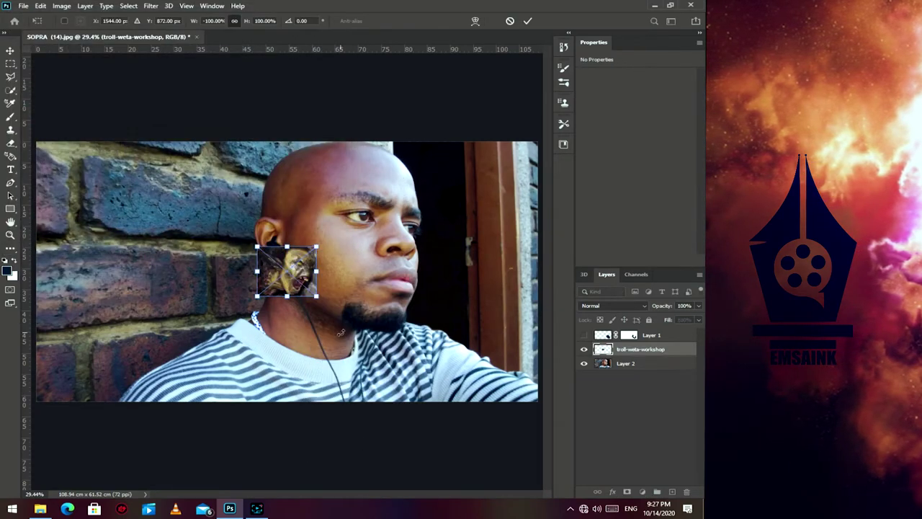
- Enlarge, move and rotate the troll image over the face, then set 40% opacity
{"action": "left_click_drag", "start_coordinate": [351, 308], "coordinate": [497, 424]}
{"action": "left_click_drag", "start_coordinate": [401, 339], "coordinate": [328, 277]}
{"action": "left_click_drag", "start_coordinate": [464, 425], "coordinate": [475, 375]}
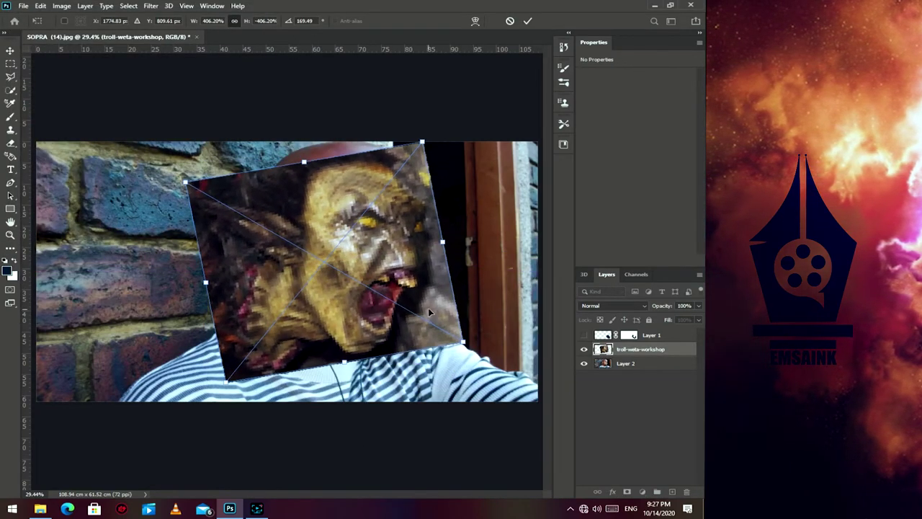
{"action": "left_click", "coordinate": [528, 20]}
{"action": "key", "text": "4"}
- Fine-tune the troll image's rotation and position to line up with the face
{"action": "key", "text": "ctrl+t"}
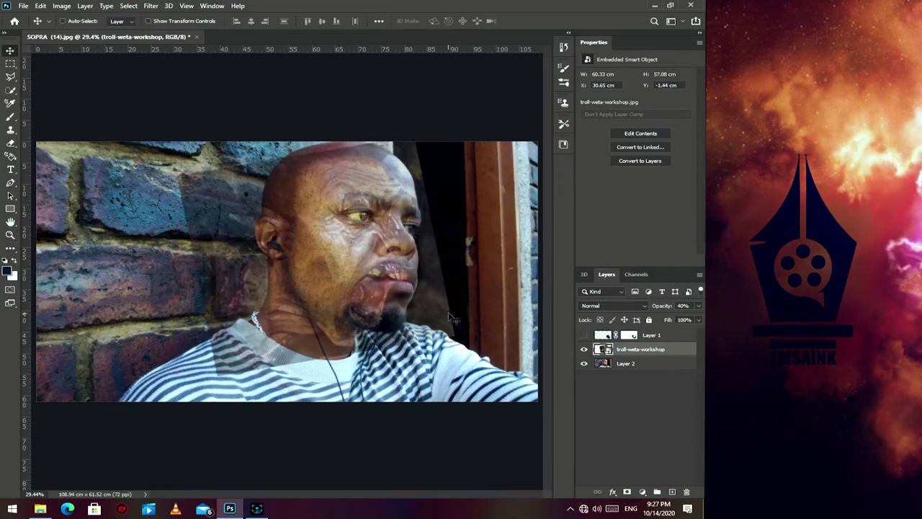
{"action": "left_click_drag", "start_coordinate": [476, 326], "coordinate": [471, 337]}
{"action": "left_click_drag", "start_coordinate": [386, 248], "coordinate": [387, 254]}
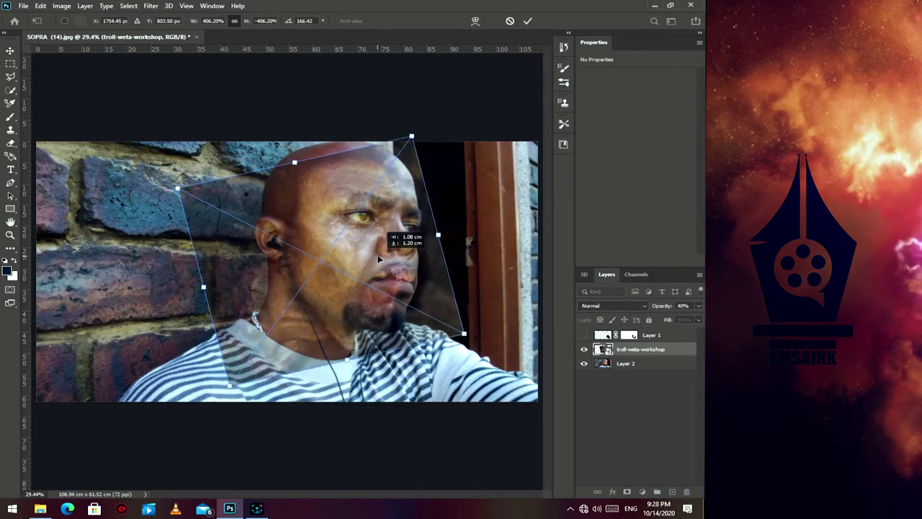
{"action": "left_click", "coordinate": [528, 21]}
- Add a layer mask to the troll layer and hide its mouth, jaw and shirt overlap
{"action": "left_click", "coordinate": [626, 491]}
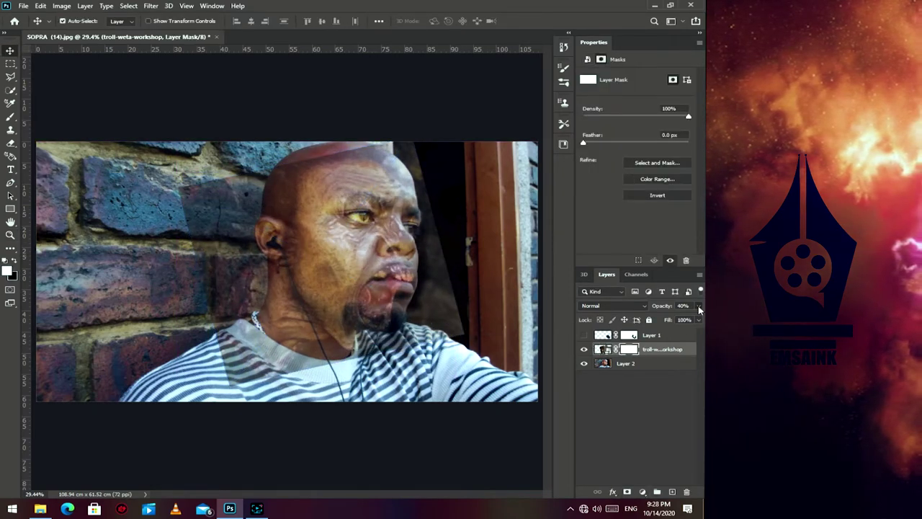
{"action": "key", "text": "0"}
{"action": "key", "text": "6"}
{"action": "key", "text": "b"}
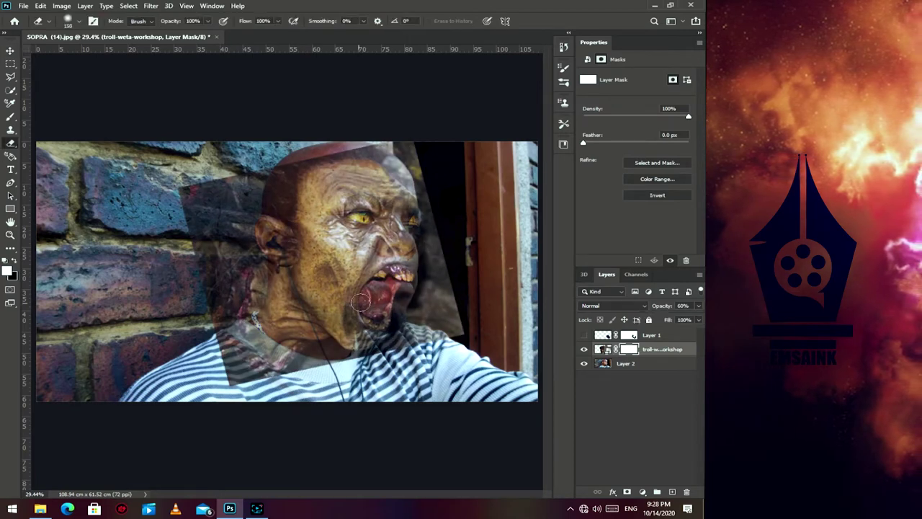
{"action": "mouse_move", "coordinate": [360, 302]}
{"action": "left_mouse_down"}
{"action": "mouse_move", "coordinate": [344, 342]}
{"action": "mouse_move", "coordinate": [255, 334]}
{"action": "mouse_move", "coordinate": [414, 212]}
{"action": "mouse_move", "coordinate": [229, 232]}
{"action": "mouse_move", "coordinate": [302, 346]}
{"action": "left_mouse_up"}
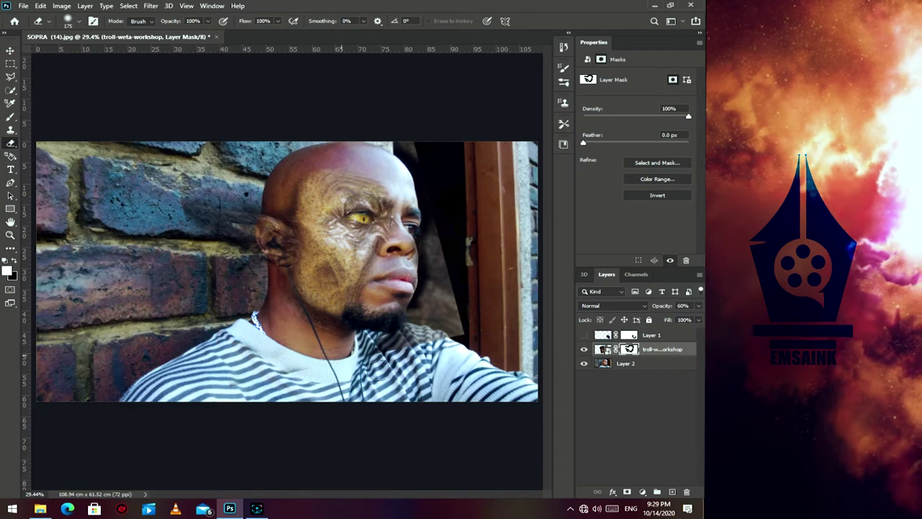
{"action": "mouse_move", "coordinate": [374, 353]}
{"action": "left_mouse_down"}
{"action": "mouse_move", "coordinate": [461, 333]}
{"action": "mouse_move", "coordinate": [371, 338]}
{"action": "left_mouse_up"}
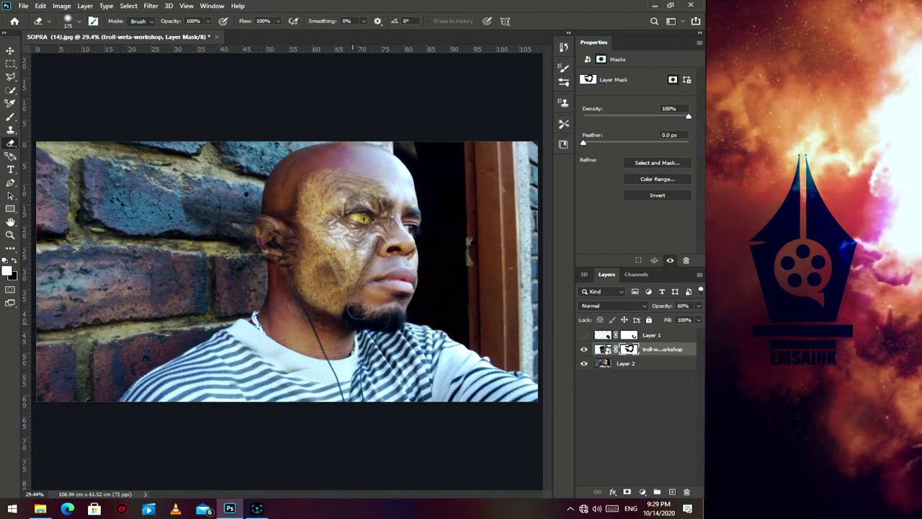
{"action": "left_click_drag", "start_coordinate": [698, 305], "coordinate": [697, 318]}
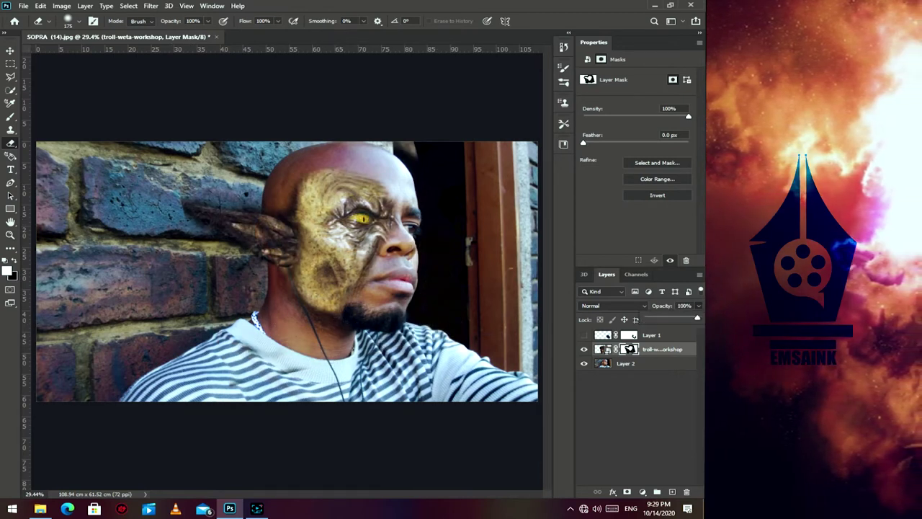
- Mask out leftover troll texture on the wall around the pointed ear
{"action": "left_click_drag", "start_coordinate": [218, 228], "coordinate": [286, 162]}
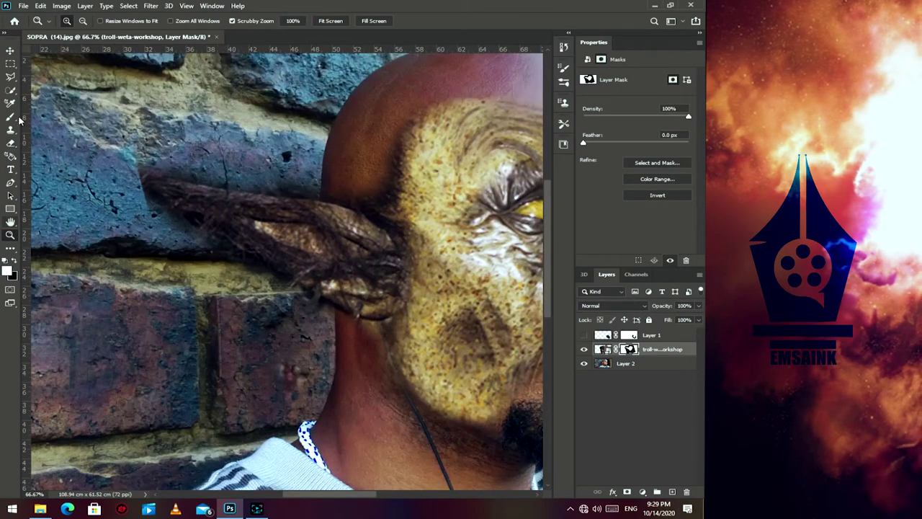
{"action": "key", "text": "bracketleft"}
{"action": "key", "text": "bracketleft"}
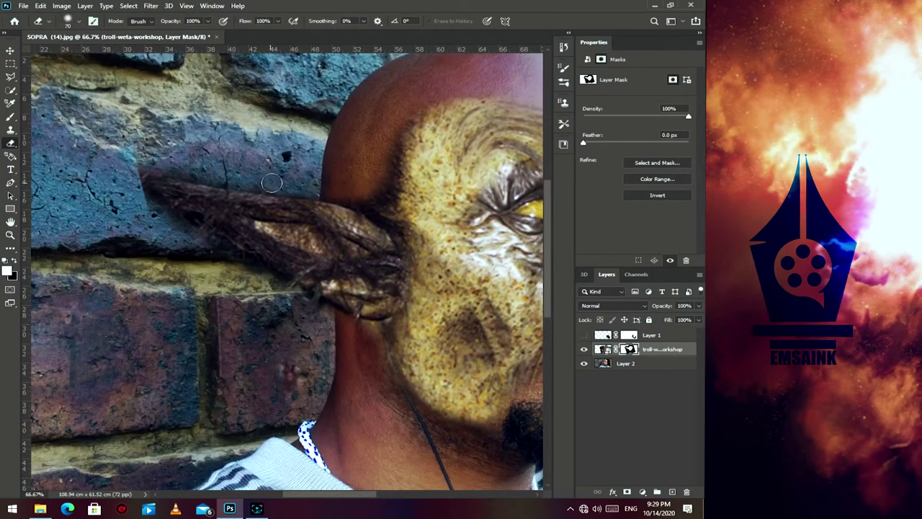
{"action": "left_click_drag", "start_coordinate": [271, 183], "coordinate": [166, 165]}
{"action": "left_click_drag", "start_coordinate": [154, 220], "coordinate": [149, 214]}
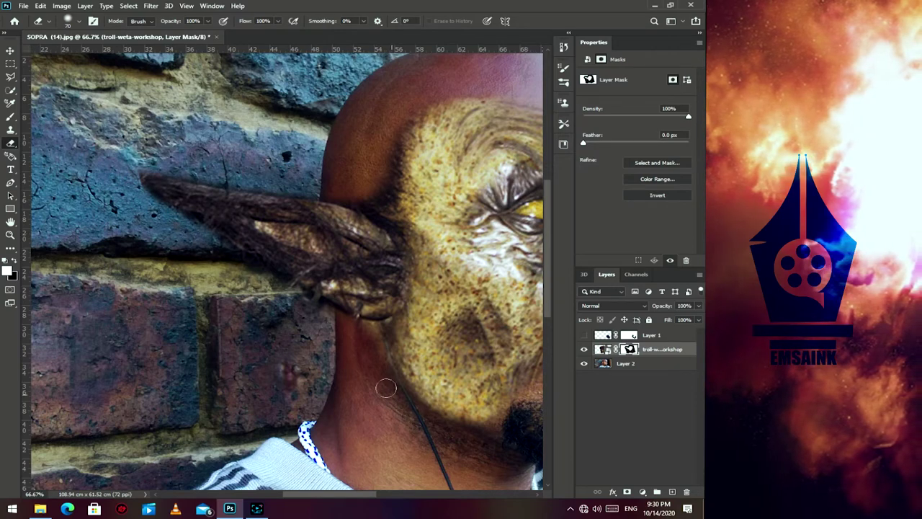
{"action": "scroll", "coordinate": [385, 388], "scroll_direction": "up", "scroll_amount": 1}
{"action": "scroll", "coordinate": [378, 338], "scroll_direction": "right", "scroll_amount": 3}
{"action": "scroll", "coordinate": [372, 291], "scroll_direction": "right", "scroll_amount": 1}
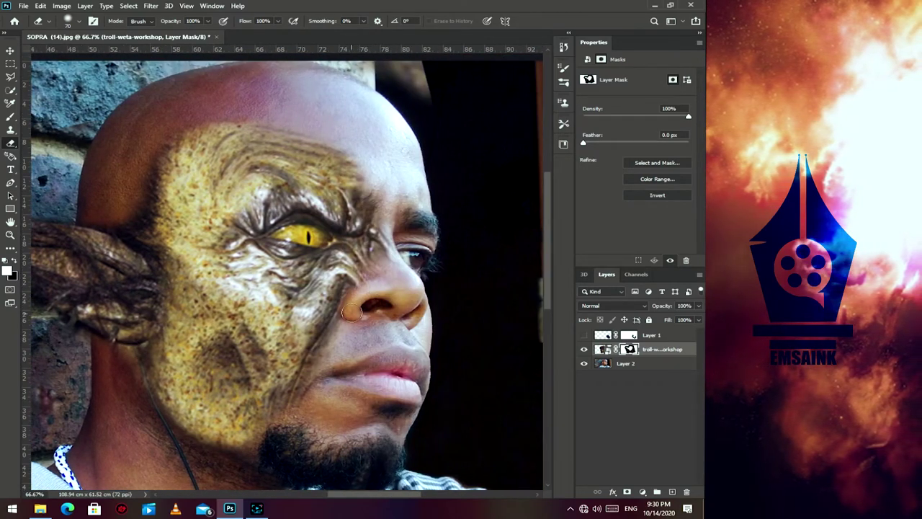
- Refine the mask edges near the mouth, beard and forehead
{"action": "left_click_drag", "start_coordinate": [358, 335], "coordinate": [336, 351]}
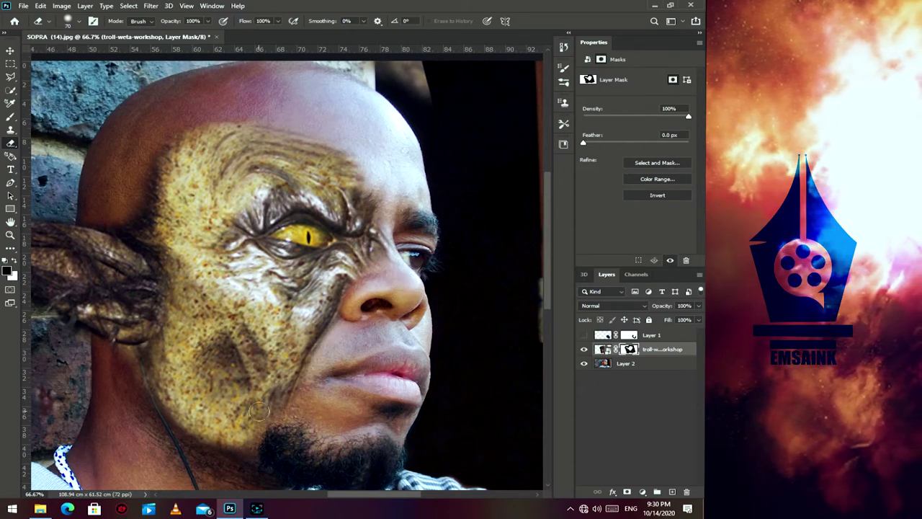
{"action": "left_click_drag", "start_coordinate": [259, 410], "coordinate": [254, 427]}
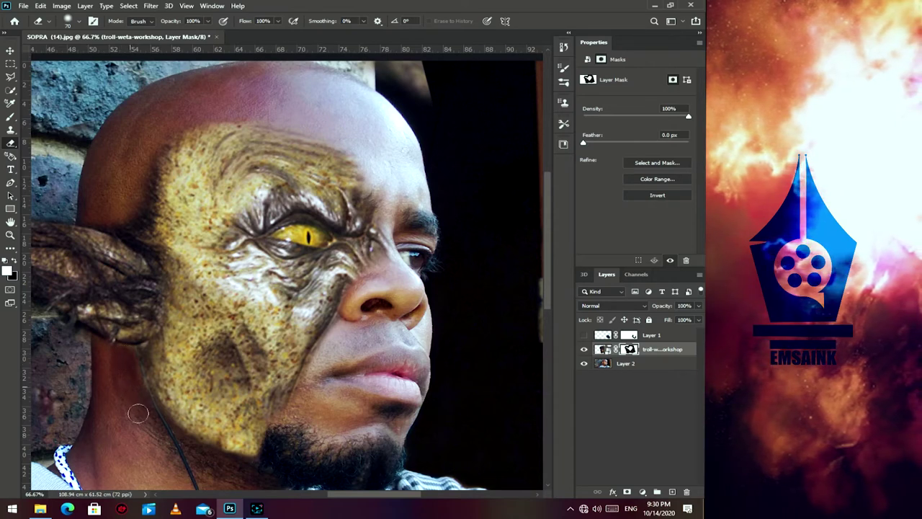
{"action": "key", "text": "bracketright"}
{"action": "key", "text": "bracketright"}
{"action": "key", "text": "bracketright"}
{"action": "mouse_move", "coordinate": [370, 154]}
{"action": "left_mouse_down"}
{"action": "mouse_move", "coordinate": [267, 103]}
{"action": "mouse_move", "coordinate": [144, 154]}
{"action": "mouse_move", "coordinate": [136, 185]}
{"action": "left_mouse_up"}
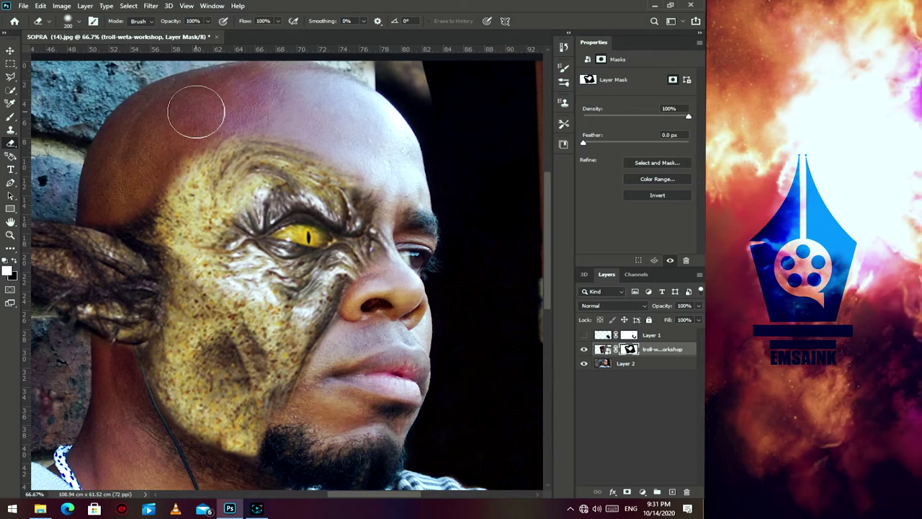
{"action": "key", "text": "z"}
{"action": "left_click", "coordinate": [333, 21]}
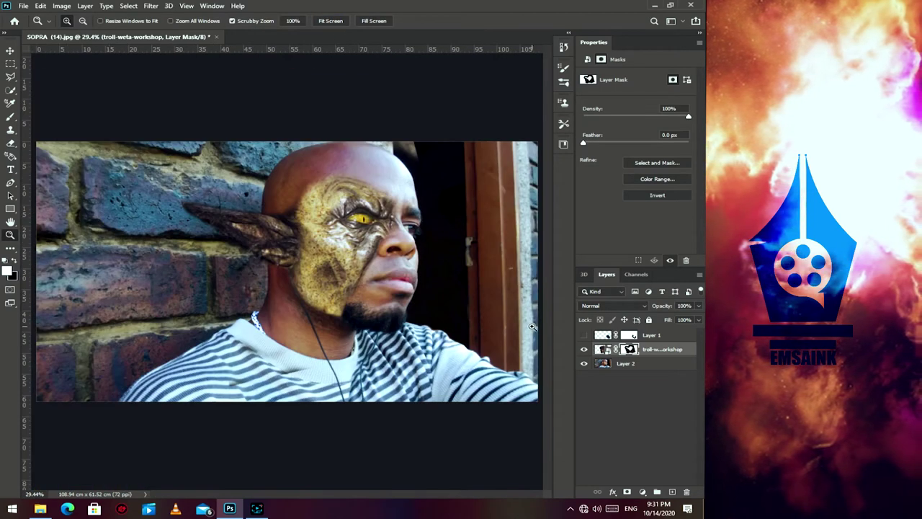
- Duplicate the troll layer, remove its mask, fade it to 40% and move it over the neck
{"action": "left_click_drag", "start_coordinate": [661, 350], "coordinate": [672, 492]}
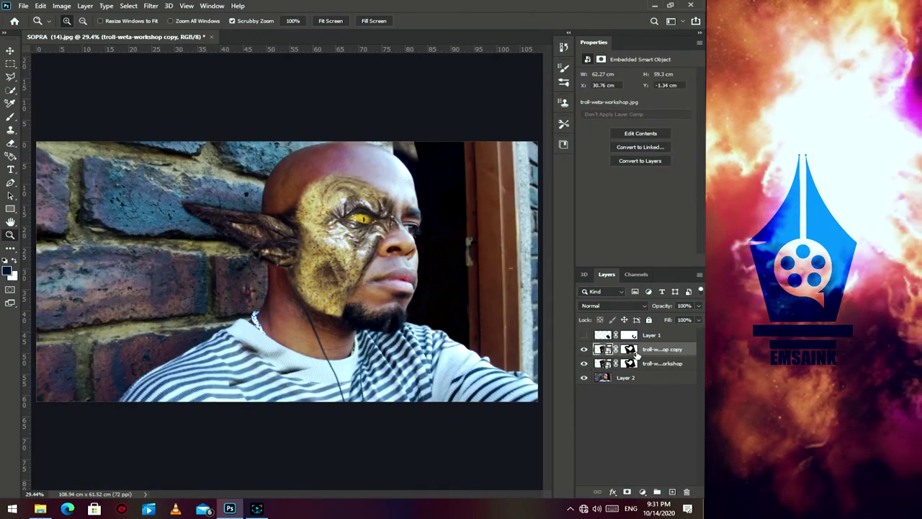
{"action": "left_click_drag", "start_coordinate": [629, 349], "coordinate": [686, 491]}
{"action": "key", "text": "4"}
{"action": "key", "text": "v"}
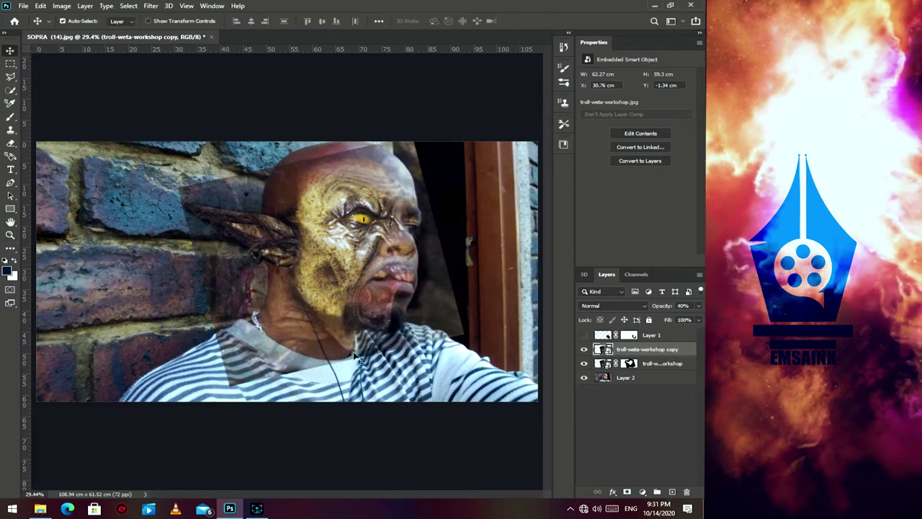
{"action": "left_click_drag", "start_coordinate": [353, 356], "coordinate": [339, 278]}
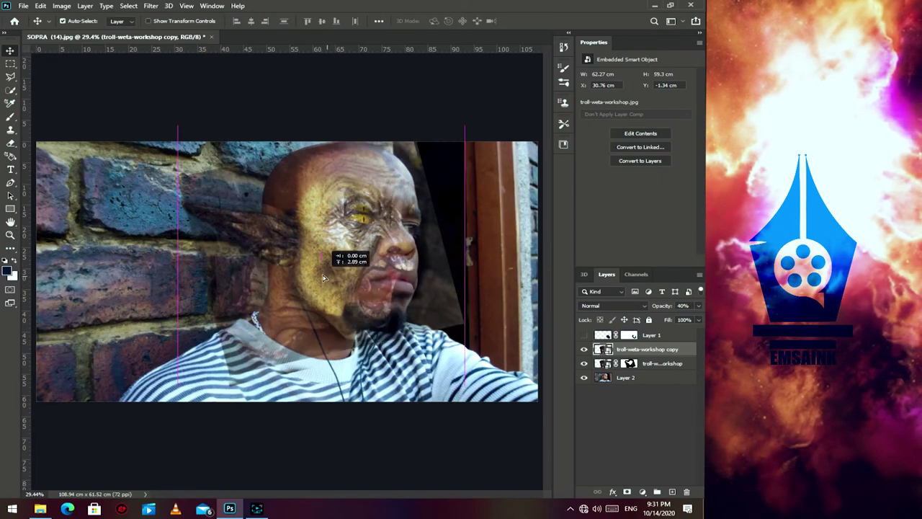
{"action": "left_click_drag", "start_coordinate": [330, 287], "coordinate": [334, 282]}
- Rotate the troll copy to line up its neck, then restore it to 100% opacity
{"action": "key", "text": "ctrl+t"}
{"action": "mouse_move", "coordinate": [208, 310]}
{"action": "left_mouse_down"}
{"action": "mouse_move", "coordinate": [472, 293]}
{"action": "mouse_move", "coordinate": [414, 288]}
{"action": "left_mouse_up"}
{"action": "key", "text": "Return"}
{"action": "left_click", "coordinate": [698, 305]}
{"action": "left_click_drag", "start_coordinate": [662, 317], "coordinate": [702, 320]}
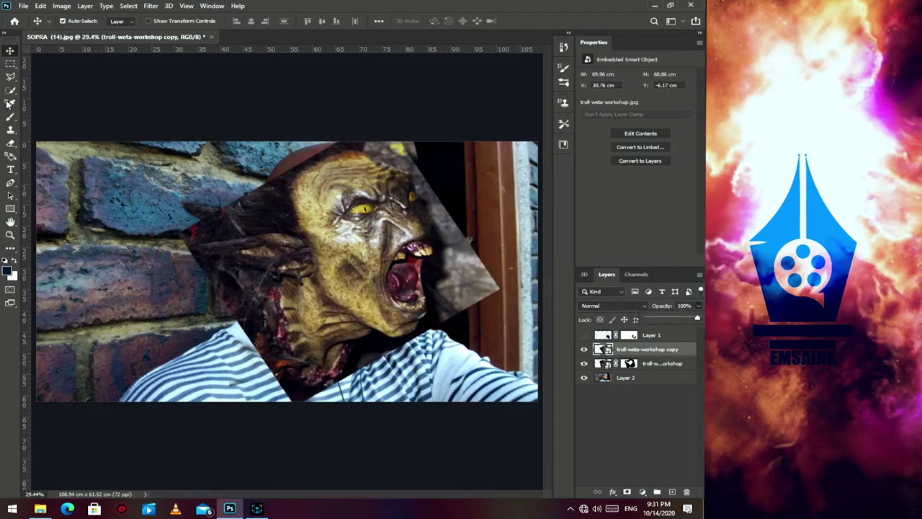
{"action": "left_click", "coordinate": [11, 142]}
- Mask the troll copy, hiding its jaw, cheek, forehead, side flap and chest area
{"action": "left_click", "coordinate": [641, 492]}
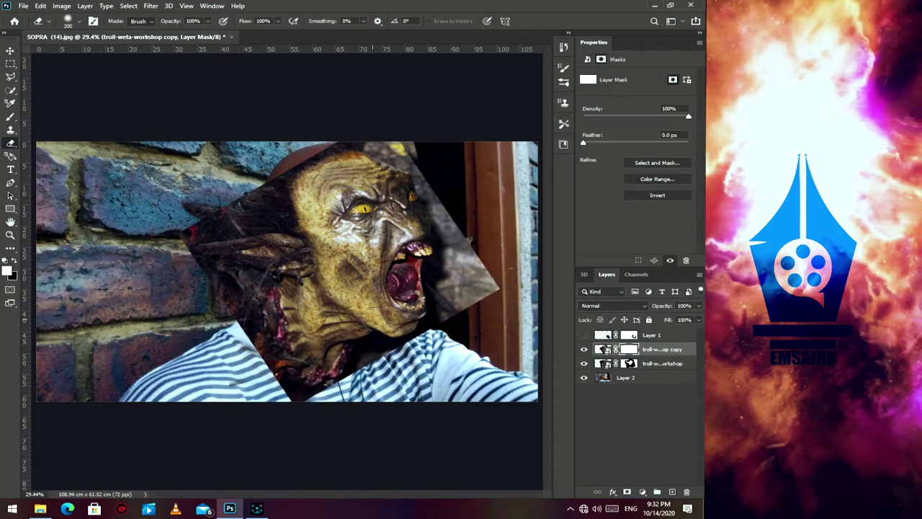
{"action": "mouse_move", "coordinate": [403, 324]}
{"action": "left_mouse_down"}
{"action": "mouse_move", "coordinate": [302, 273]}
{"action": "mouse_move", "coordinate": [274, 302]}
{"action": "left_mouse_up"}
{"action": "mouse_move", "coordinate": [383, 310]}
{"action": "left_mouse_down"}
{"action": "mouse_move", "coordinate": [403, 238]}
{"action": "mouse_move", "coordinate": [374, 172]}
{"action": "mouse_move", "coordinate": [288, 187]}
{"action": "mouse_move", "coordinate": [237, 266]}
{"action": "mouse_move", "coordinate": [249, 324]}
{"action": "left_mouse_up"}
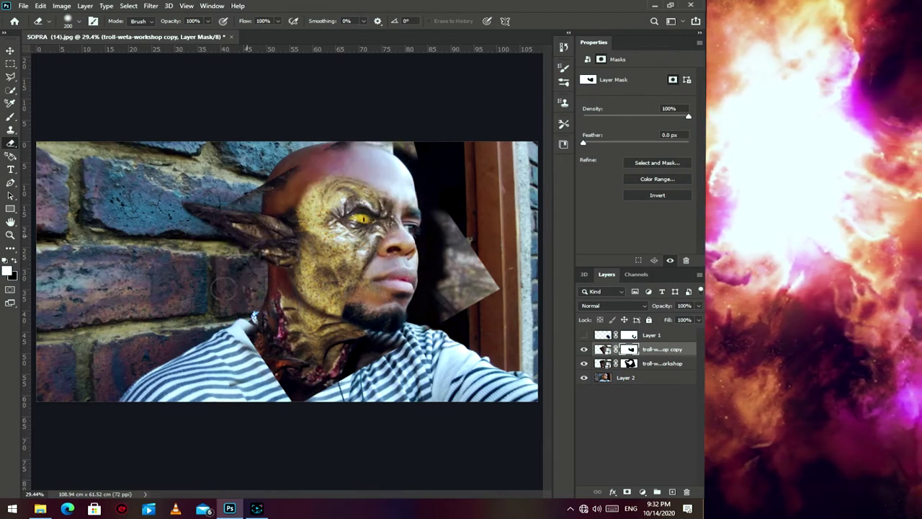
{"action": "left_click_drag", "start_coordinate": [252, 187], "coordinate": [338, 144]}
{"action": "left_click_drag", "start_coordinate": [447, 216], "coordinate": [475, 302]}
{"action": "mouse_move", "coordinate": [389, 346]}
{"action": "left_mouse_down"}
{"action": "mouse_move", "coordinate": [324, 382]}
{"action": "mouse_move", "coordinate": [266, 360]}
{"action": "mouse_move", "coordinate": [244, 339]}
{"action": "mouse_move", "coordinate": [316, 388]}
{"action": "mouse_move", "coordinate": [310, 371]}
{"action": "mouse_move", "coordinate": [259, 346]}
{"action": "mouse_move", "coordinate": [275, 360]}
{"action": "mouse_move", "coordinate": [313, 288]}
{"action": "left_mouse_up"}
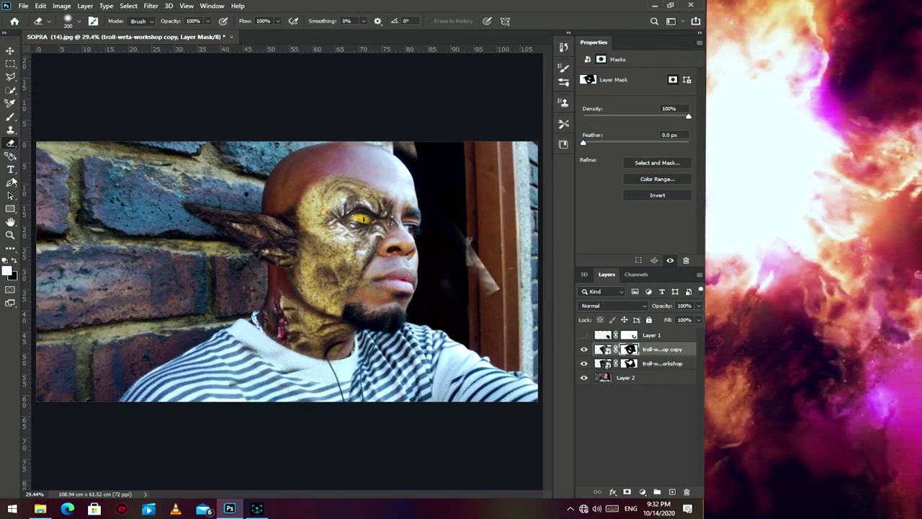
- Rasterize the troll copy smart object into a plain pixel layer
{"action": "left_click", "coordinate": [11, 129]}
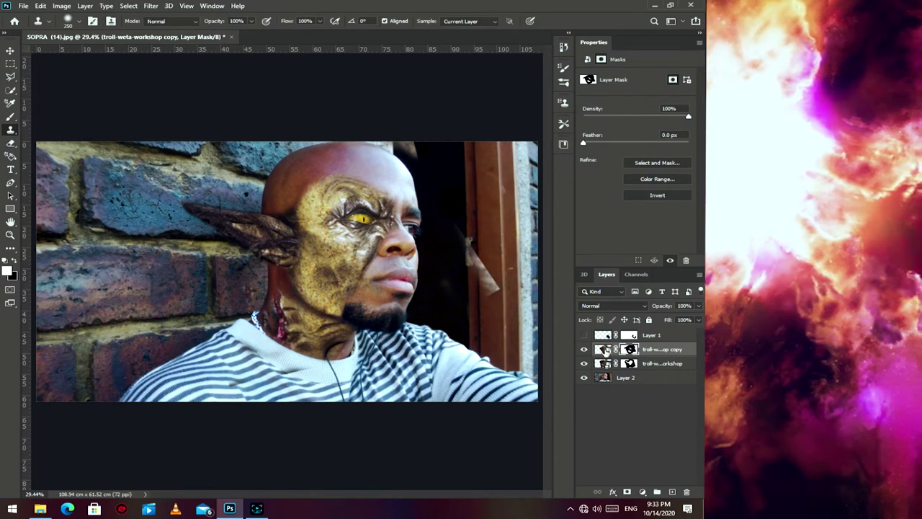
{"action": "key", "text": "ctrl+2"}
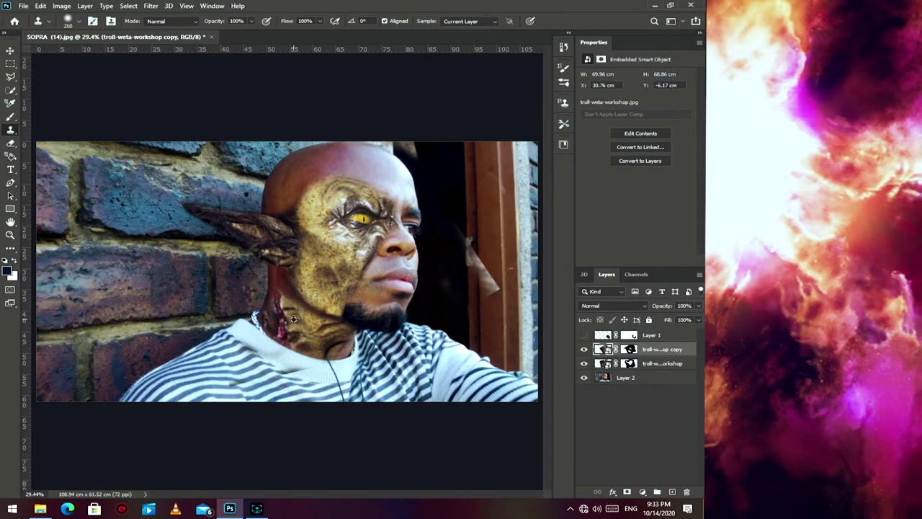
{"action": "key", "text": "bracketright"}
{"action": "key", "text": "bracketright"}
{"action": "key", "text": "bracketright"}
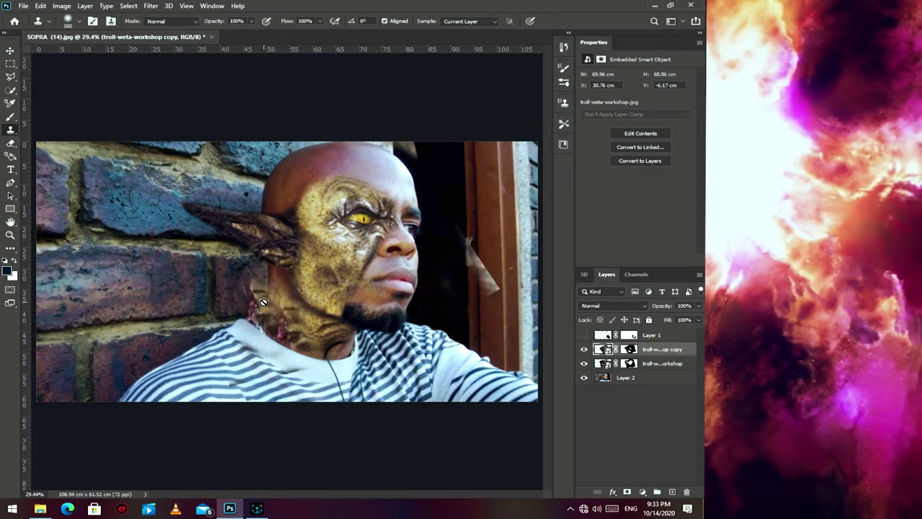
{"action": "left_click", "coordinate": [264, 302]}
{"action": "key", "text": "Return"}
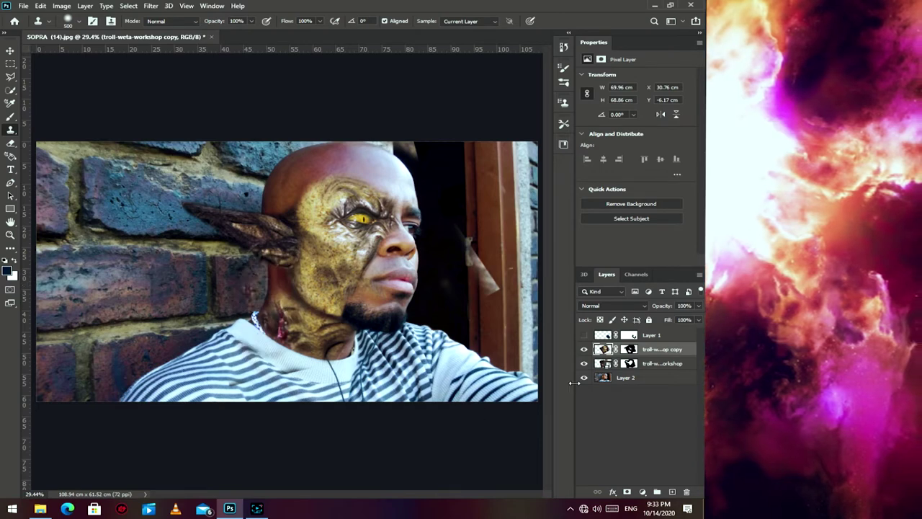
- Erase on the troll copy's mask with a 90 brush, revealing neck texture and hiding the necklace
{"action": "key", "text": "ctrl+backslash"}
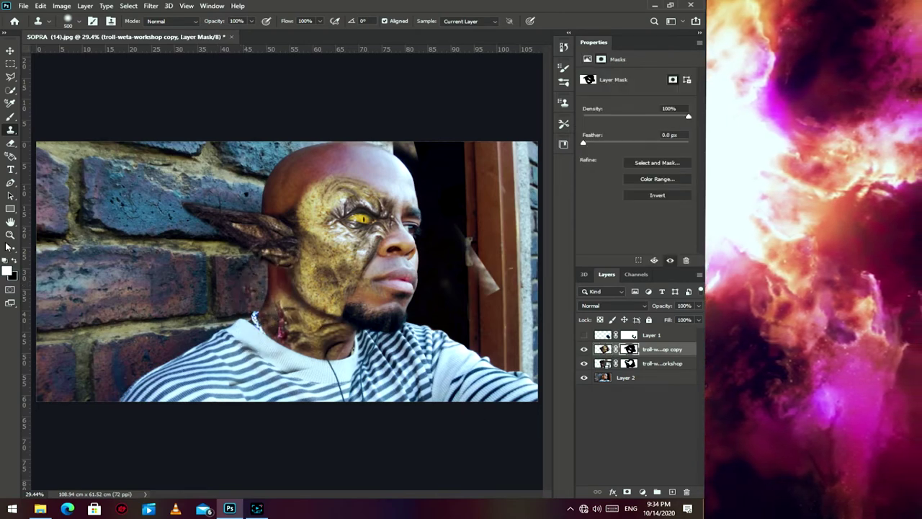
{"action": "left_click", "coordinate": [12, 143]}
{"action": "mouse_move", "coordinate": [277, 317]}
{"action": "left_mouse_down"}
{"action": "mouse_move", "coordinate": [270, 301]}
{"action": "mouse_move", "coordinate": [279, 326]}
{"action": "left_mouse_up"}
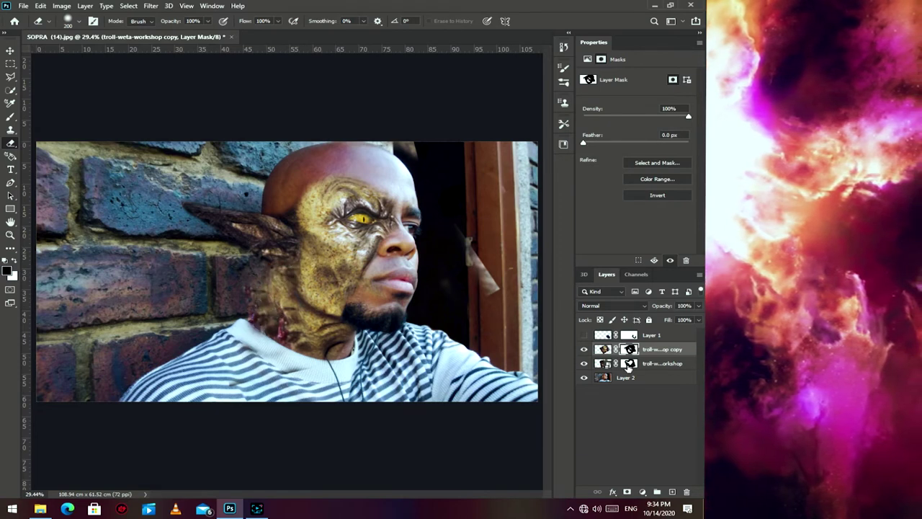
{"action": "left_click", "coordinate": [628, 364]}
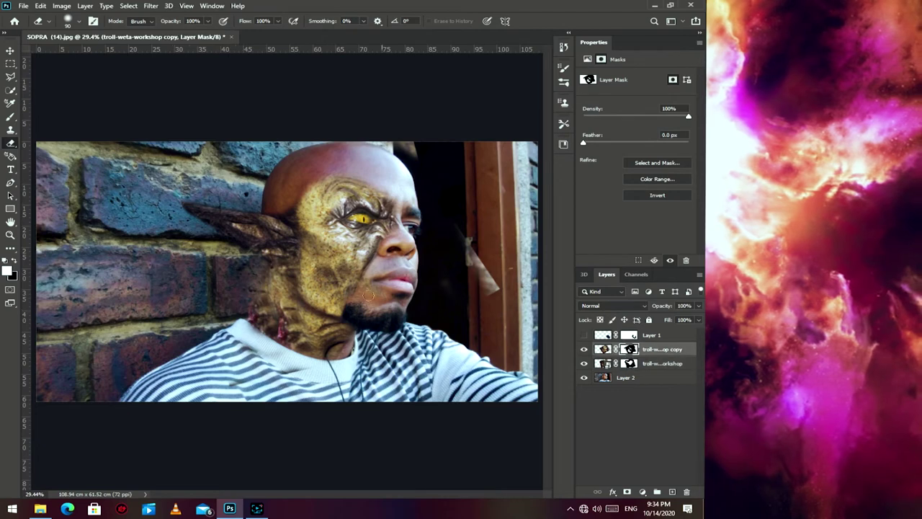
{"action": "key", "text": "alt+bracketright"}
{"action": "key", "text": "bracketleft"}
{"action": "key", "text": "bracketleft"}
{"action": "key", "text": "bracketleft"}
{"action": "mouse_move", "coordinate": [260, 286]}
{"action": "left_mouse_down"}
{"action": "mouse_move", "coordinate": [251, 326]}
{"action": "mouse_move", "coordinate": [259, 334]}
{"action": "left_mouse_up"}
- Work on the original troll layer's mask with a 250 brush, then reselect the troll copy
{"action": "left_click", "coordinate": [630, 365]}
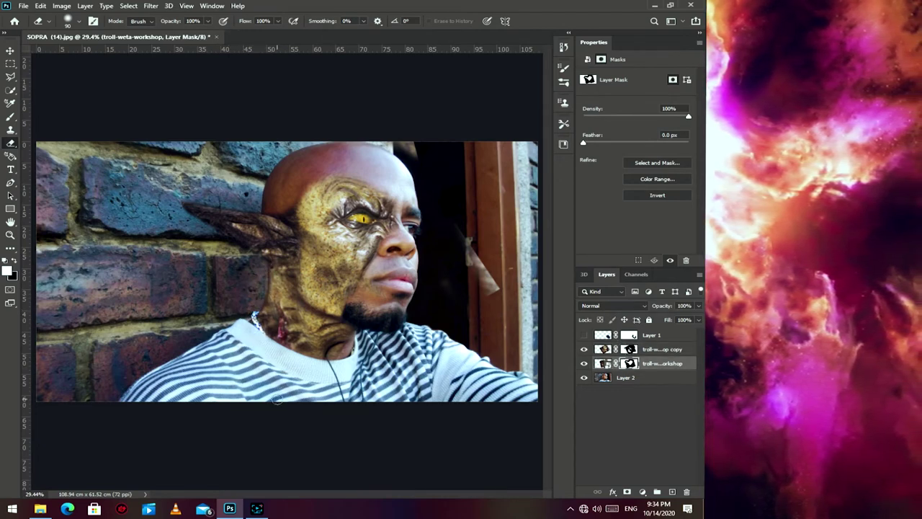
{"action": "key", "text": "alt+bracketright"}
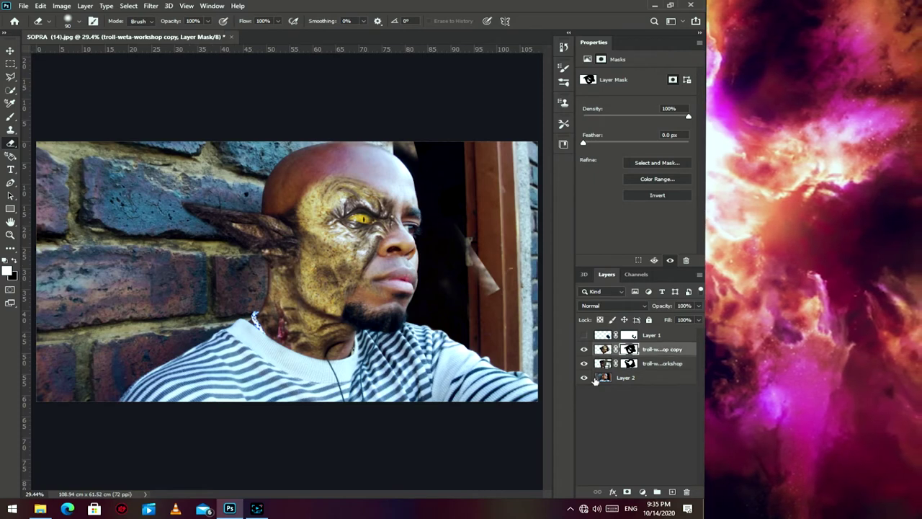
{"action": "key", "text": "alt+bracketleft"}
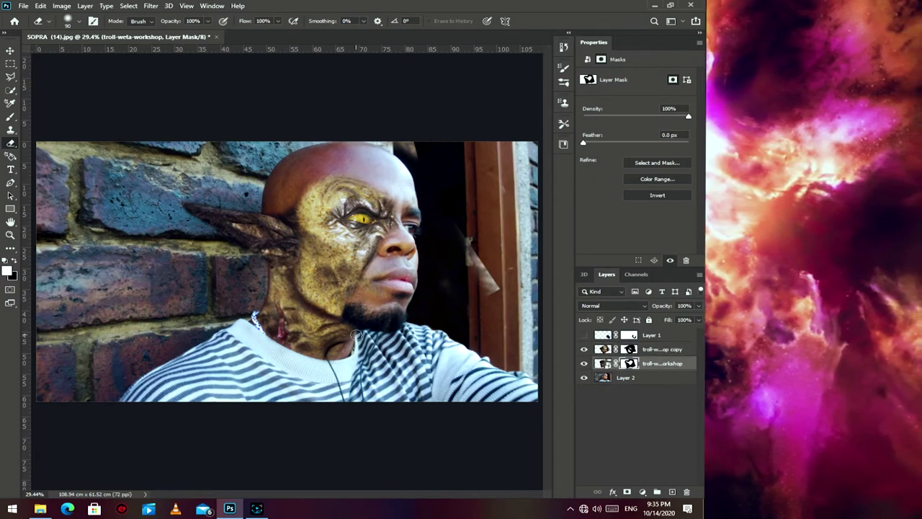
{"action": "key", "text": "bracketright"}
{"action": "key", "text": "bracketright"}
{"action": "key", "text": "bracketright"}
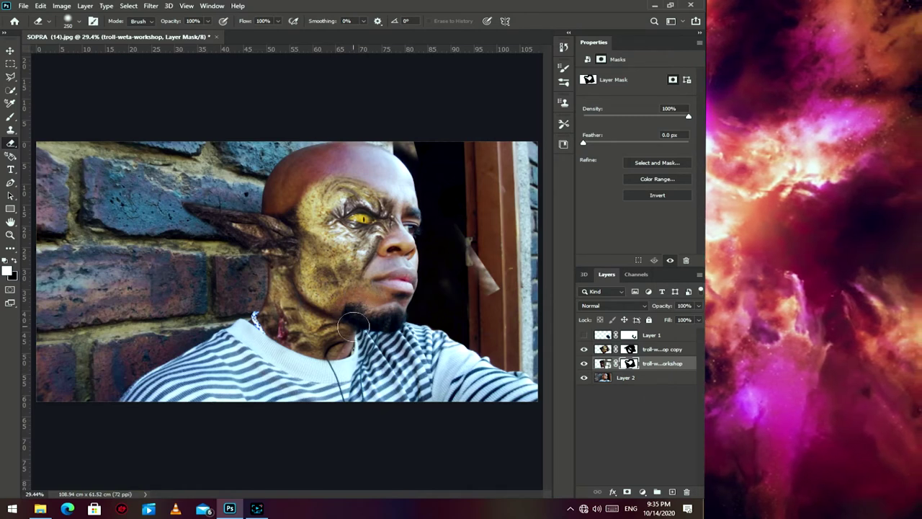
{"action": "key", "text": "alt+bracketright"}
{"action": "left_click", "coordinate": [150, 6]}
- Push the troll copy's neck texture into shape with Liquify's Forward Warp
{"action": "left_click", "coordinate": [176, 92]}
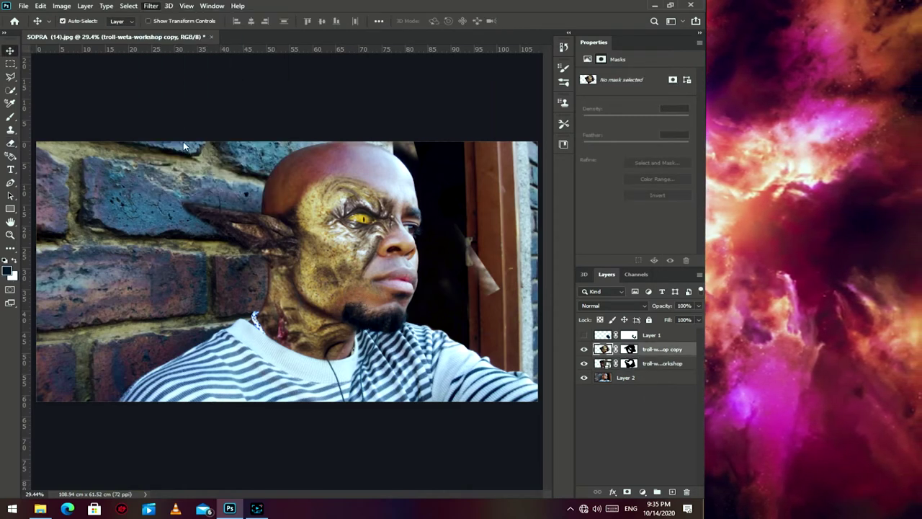
{"action": "left_click_drag", "start_coordinate": [207, 247], "coordinate": [226, 257]}
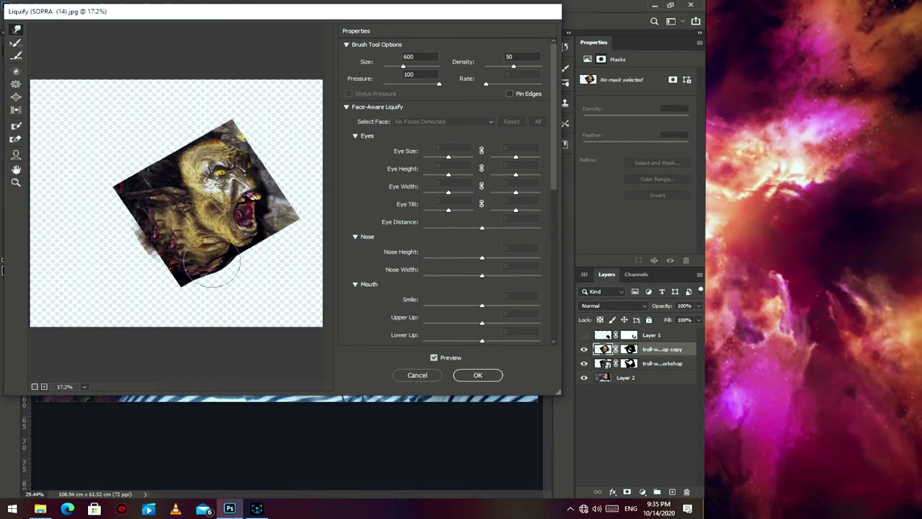
{"action": "left_click", "coordinate": [478, 374]}
- Return to erasing on the troll copy's mask with black as the painting colour
{"action": "left_click", "coordinate": [10, 144]}
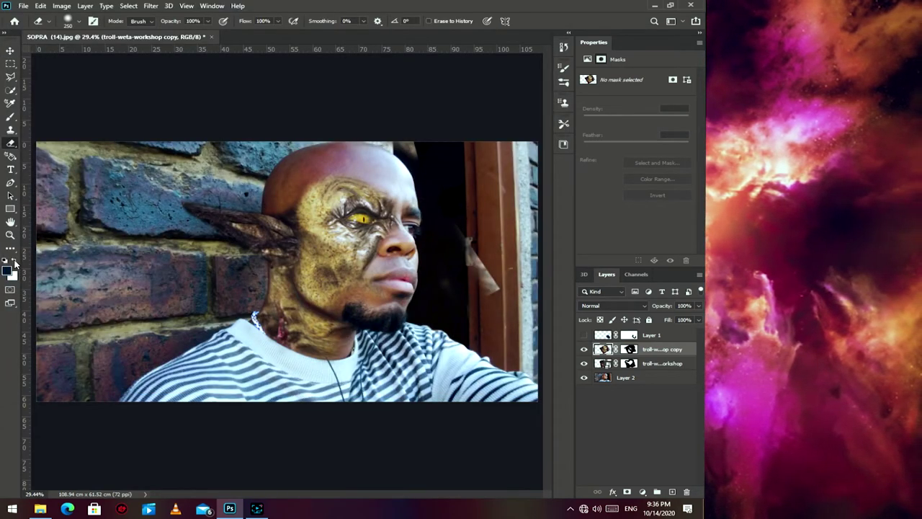
{"action": "left_click", "coordinate": [14, 264]}
{"action": "left_click", "coordinate": [630, 349]}
{"action": "key", "text": "x"}
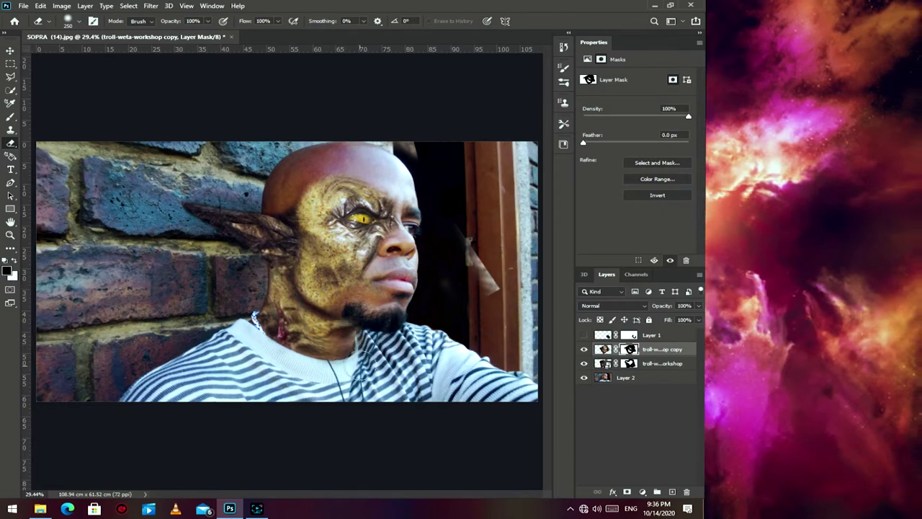
- Zoom into the neck and paint the troll copy's mask to blend the jaw beside the beard
{"action": "key", "text": "z"}
{"action": "left_click", "coordinate": [374, 358]}
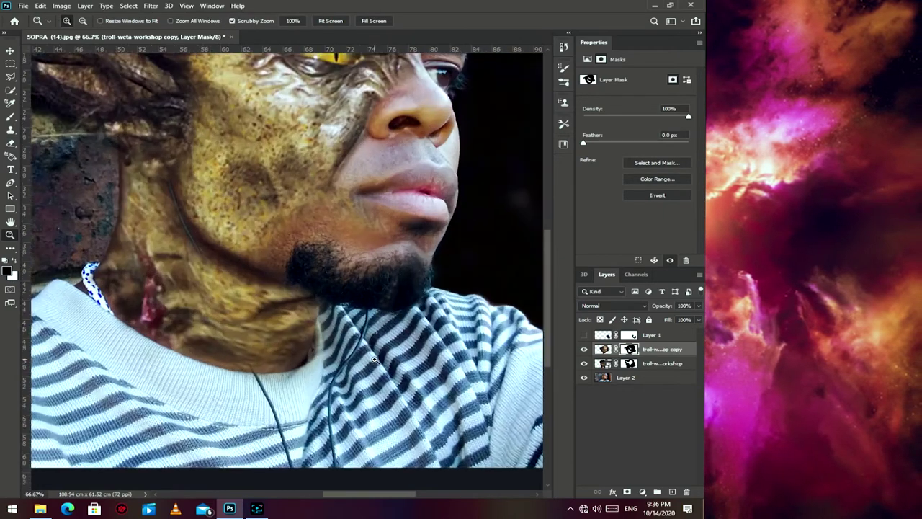
{"action": "key", "text": "b"}
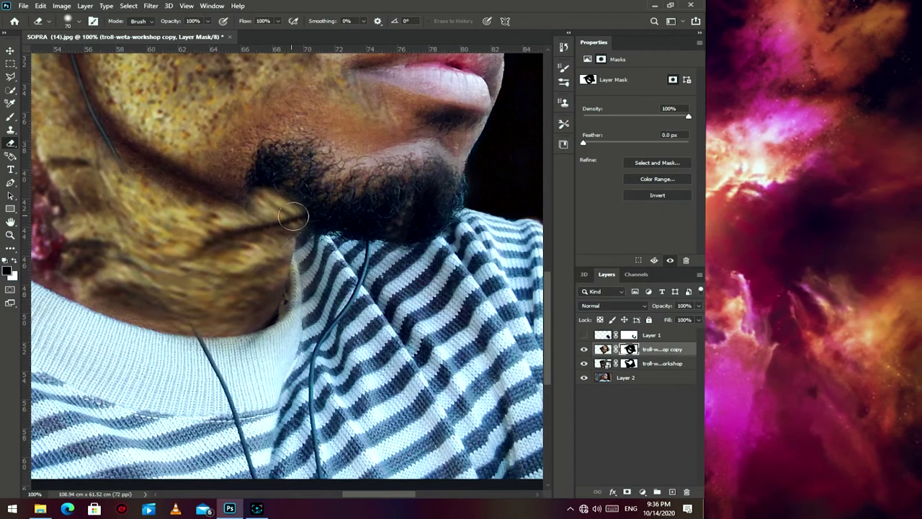
{"action": "left_click_drag", "start_coordinate": [293, 216], "coordinate": [223, 180]}
{"action": "mouse_move", "coordinate": [321, 153]}
{"action": "left_mouse_down"}
{"action": "mouse_move", "coordinate": [274, 209]}
{"action": "mouse_move", "coordinate": [296, 238]}
{"action": "left_mouse_up"}
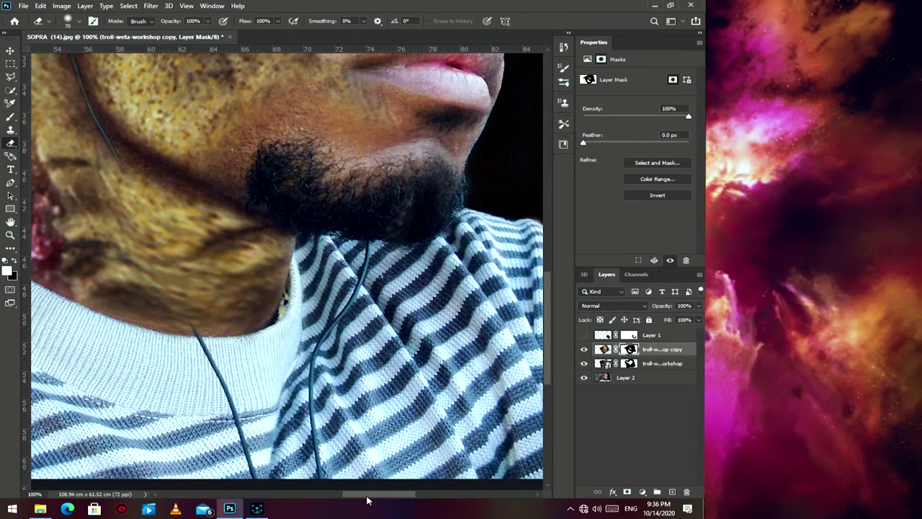
- Blend the troll skin along the lower neck just above the collar
{"action": "left_click_drag", "start_coordinate": [367, 499], "coordinate": [336, 499]}
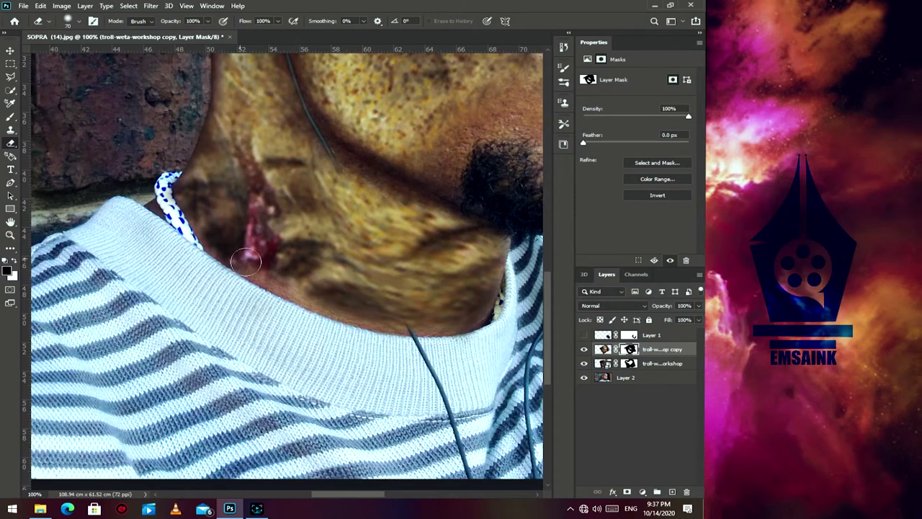
{"action": "left_click_drag", "start_coordinate": [246, 262], "coordinate": [497, 241]}
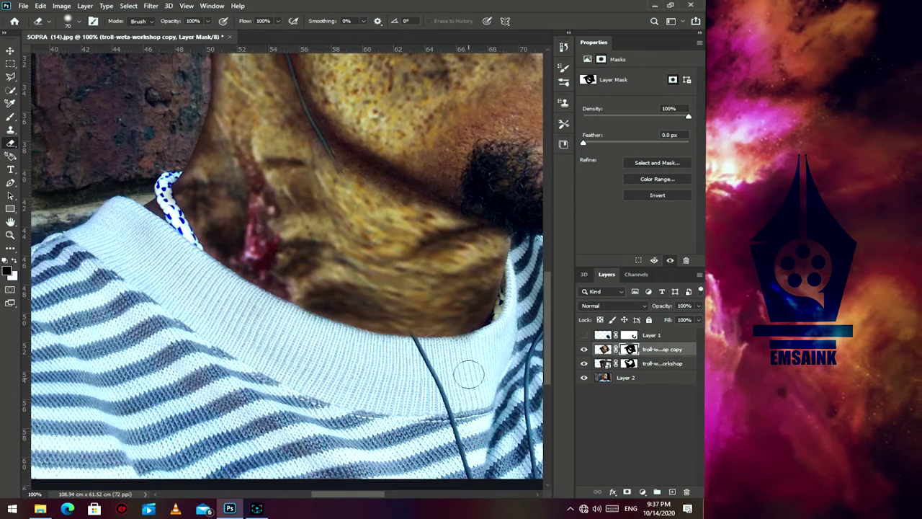
{"action": "scroll", "coordinate": [389, 385], "scroll_direction": "down", "scroll_amount": 1}
{"action": "key", "text": "s"}
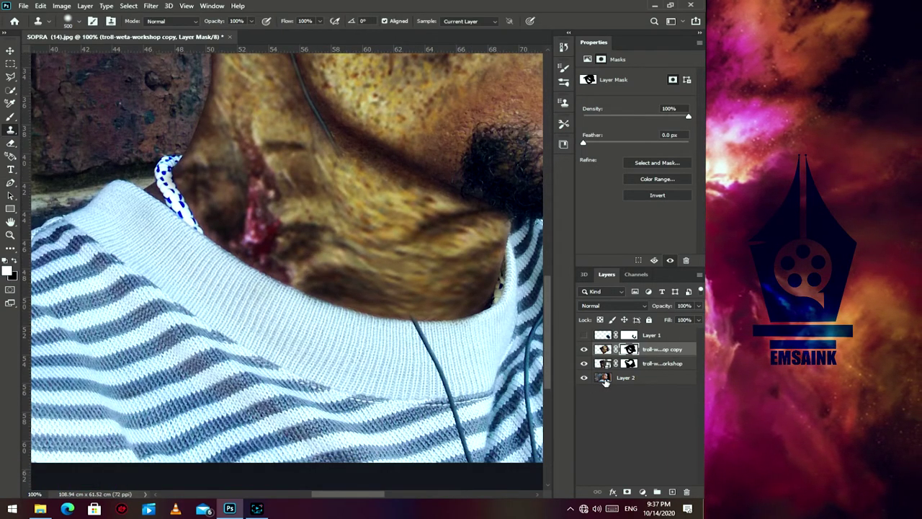
{"action": "key", "text": "alt+["}
{"action": "key", "text": "alt+["}
- Clone Stamp away the cord crossing the white collar on Layer 2
{"action": "left_click_drag", "start_coordinate": [440, 371], "coordinate": [413, 323]}
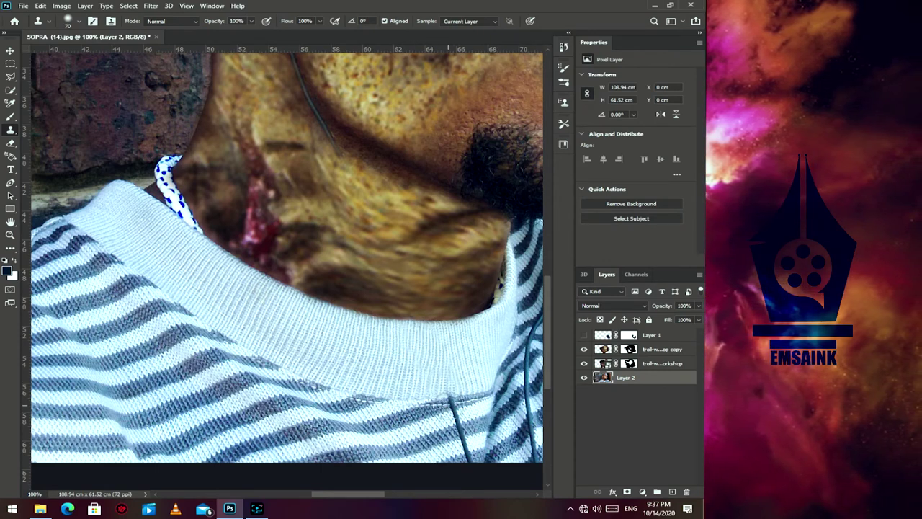
{"action": "scroll", "coordinate": [446, 333], "scroll_direction": "down", "scroll_amount": 3}
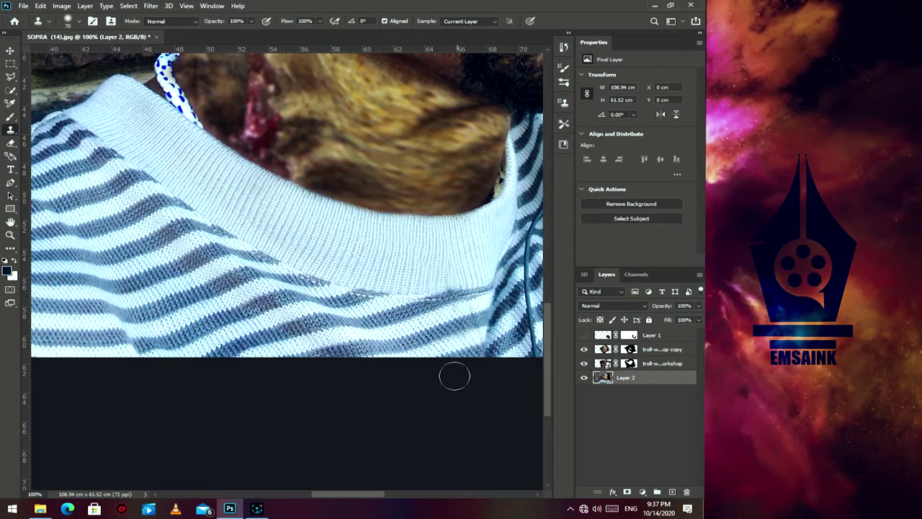
{"action": "left_click_drag", "start_coordinate": [346, 498], "coordinate": [376, 498]}
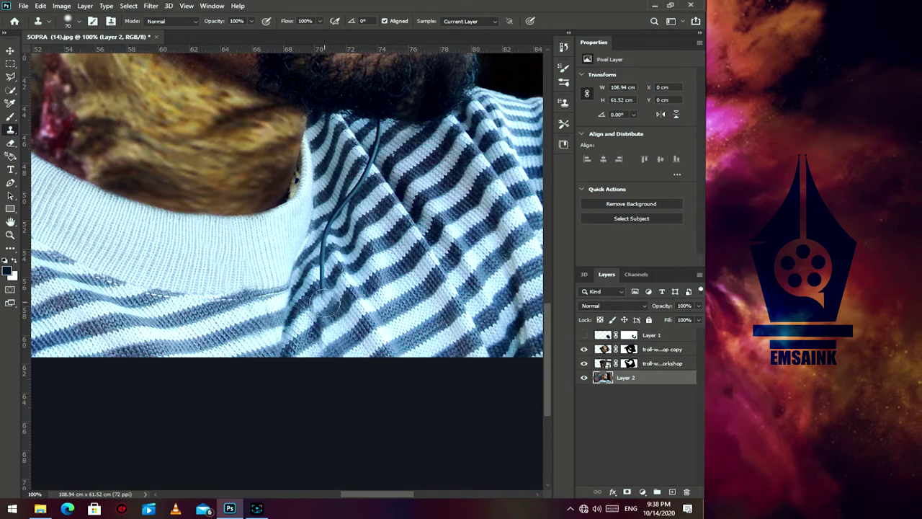
{"action": "scroll", "coordinate": [360, 295], "scroll_direction": "up", "scroll_amount": 1}
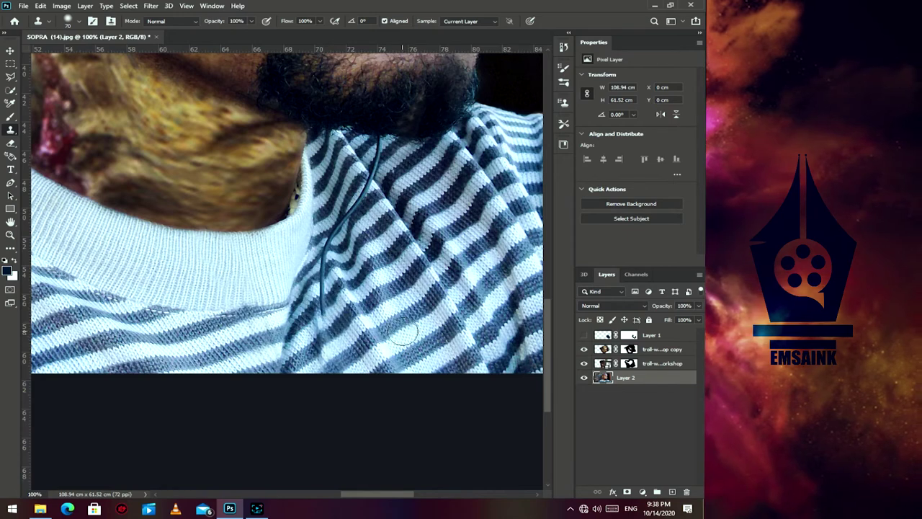
- Heal the cable off the striped sweater with Content-Aware Spot Healing, then fit the image on screen
{"action": "left_click", "coordinate": [10, 247]}
{"action": "left_click", "coordinate": [43, 339]}
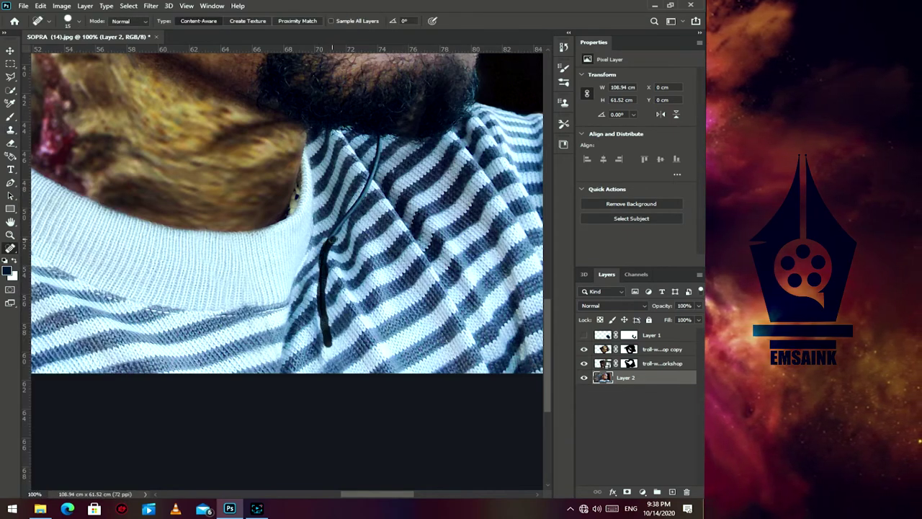
{"action": "left_click_drag", "start_coordinate": [333, 229], "coordinate": [326, 346]}
{"action": "left_click_drag", "start_coordinate": [380, 141], "coordinate": [334, 220]}
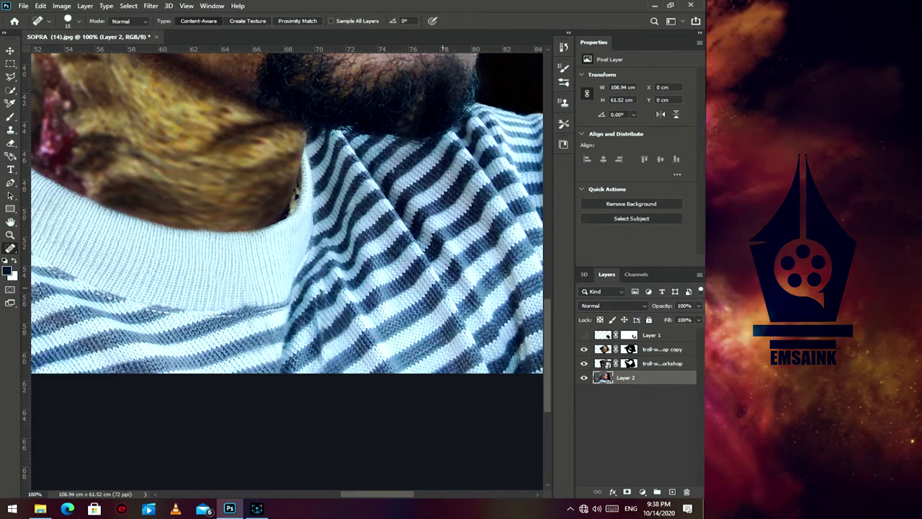
{"action": "scroll", "coordinate": [364, 306], "scroll_direction": "down", "scroll_amount": 2}
{"action": "scroll", "coordinate": [456, 216], "scroll_direction": "up", "scroll_amount": 5}
{"action": "scroll", "coordinate": [331, 311], "scroll_direction": "left", "scroll_amount": 4}
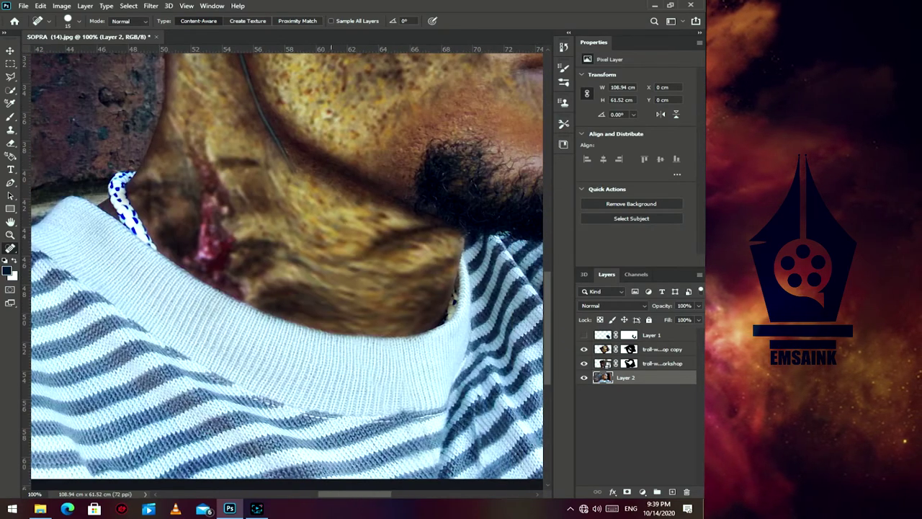
{"action": "scroll", "coordinate": [232, 147], "scroll_direction": "up", "scroll_amount": 4}
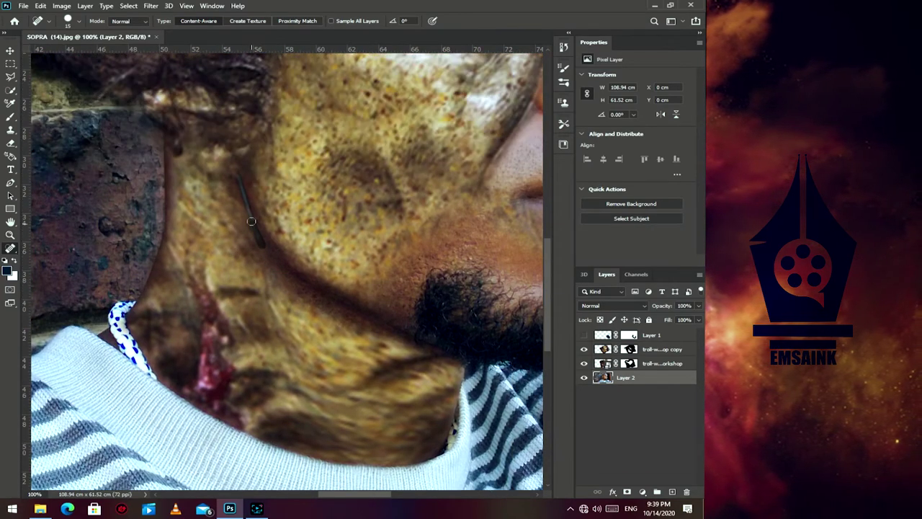
{"action": "scroll", "coordinate": [293, 193], "scroll_direction": "down", "scroll_amount": 2}
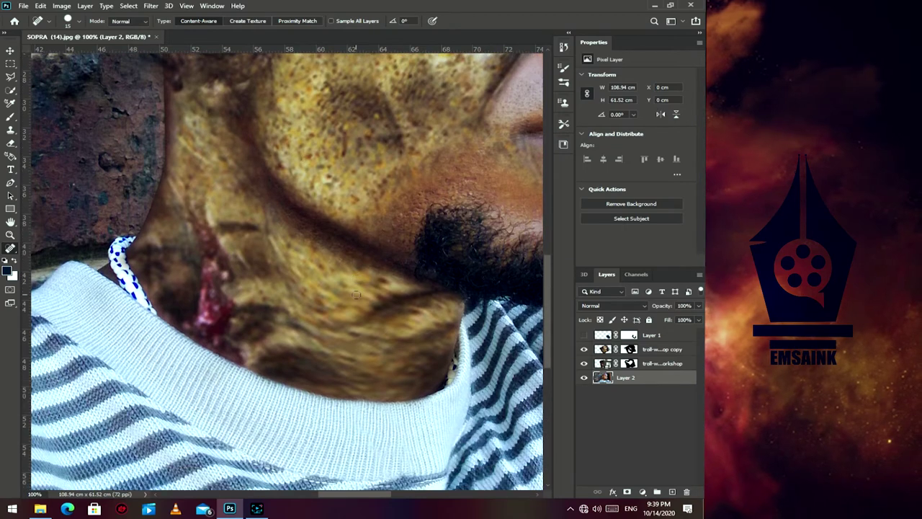
{"action": "left_click", "coordinate": [11, 235]}
{"action": "left_click", "coordinate": [329, 21]}
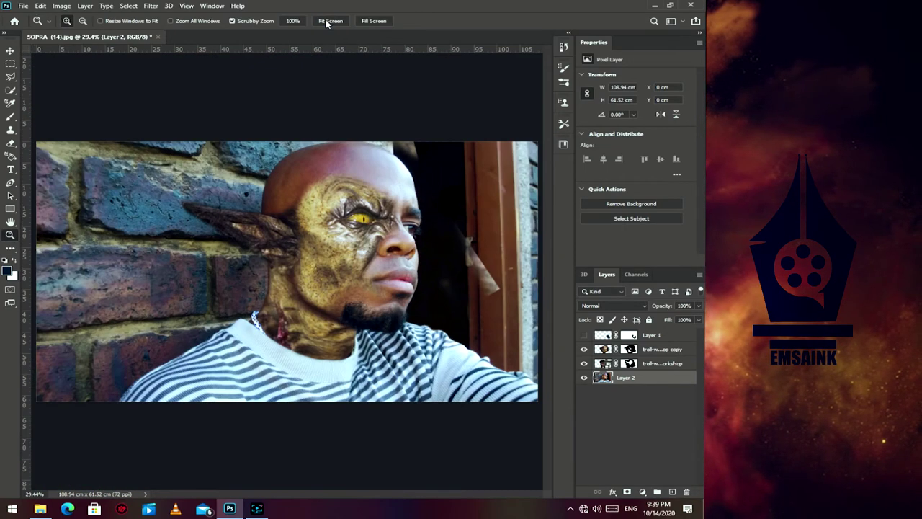
- Zoom to 50% and tidy both troll layer masks with a 400 eraser
{"action": "double_click", "coordinate": [402, 270]}
{"action": "key", "text": "e"}
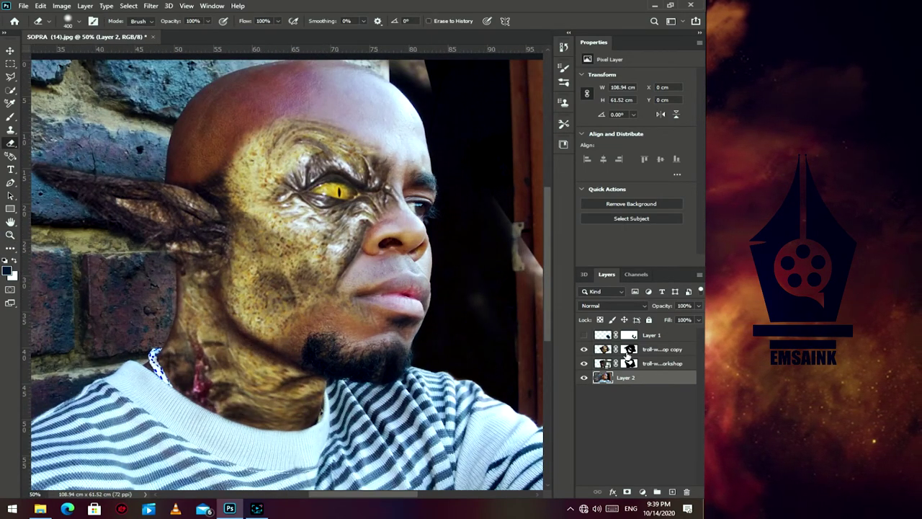
{"action": "left_click", "coordinate": [629, 349]}
{"action": "key", "text": "bracketright"}
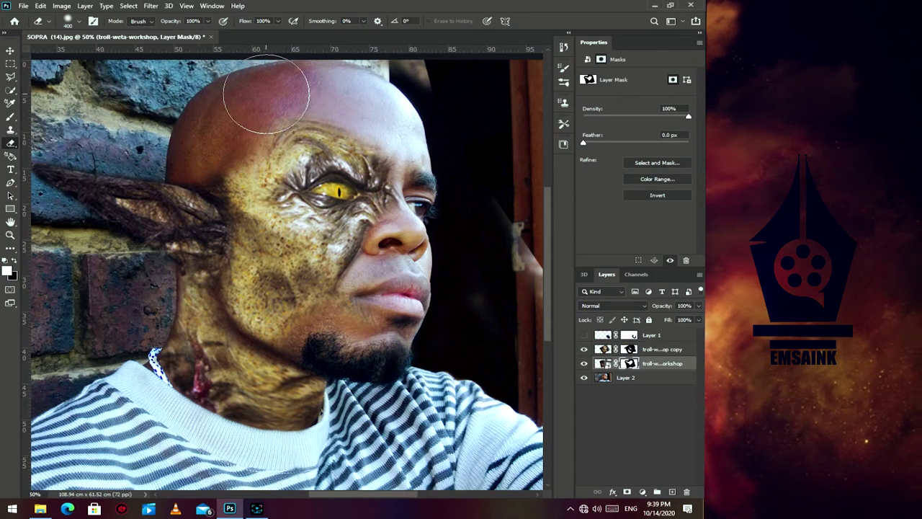
{"action": "key", "text": "alt+bracketright"}
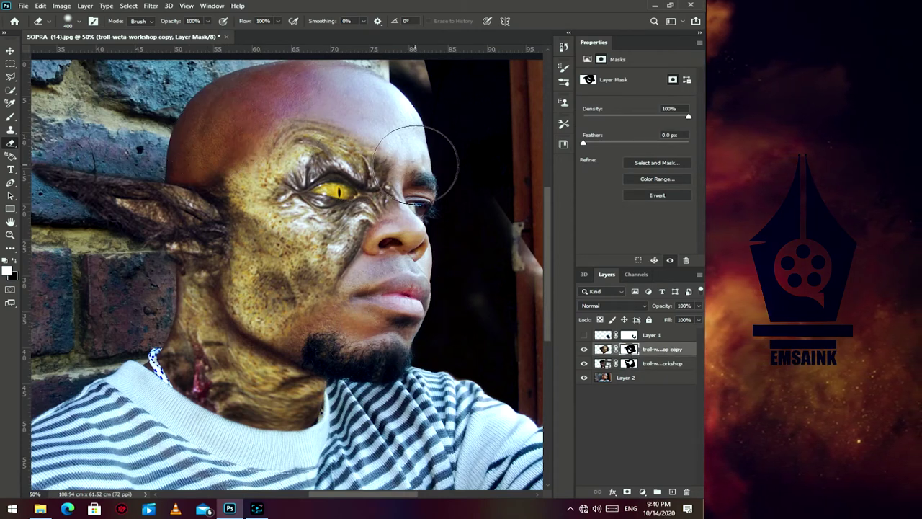
{"action": "key", "text": "alt+bracketleft"}
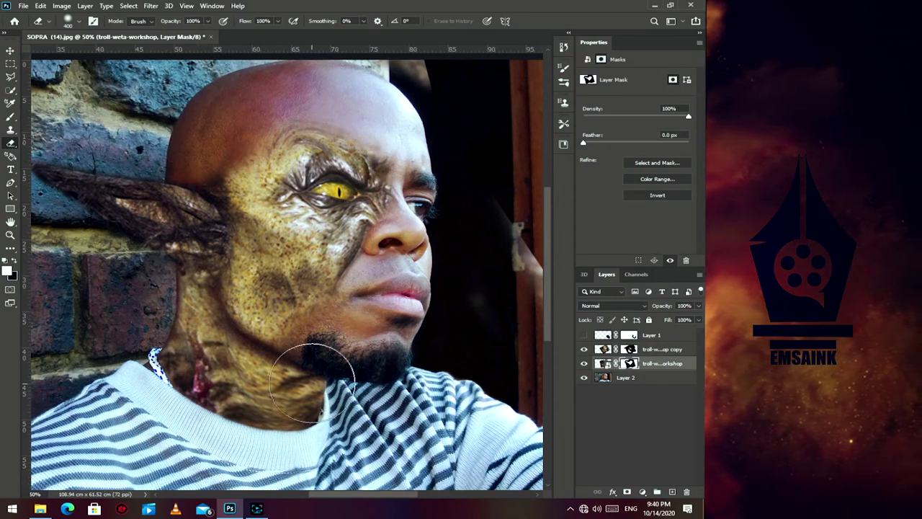
{"action": "scroll", "coordinate": [129, 447], "scroll_direction": "down", "scroll_amount": 1}
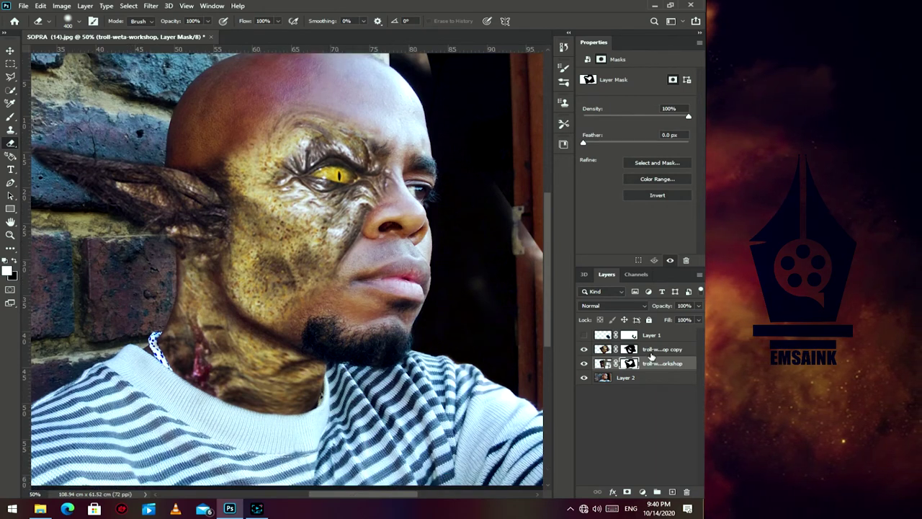
{"action": "key", "text": "x"}
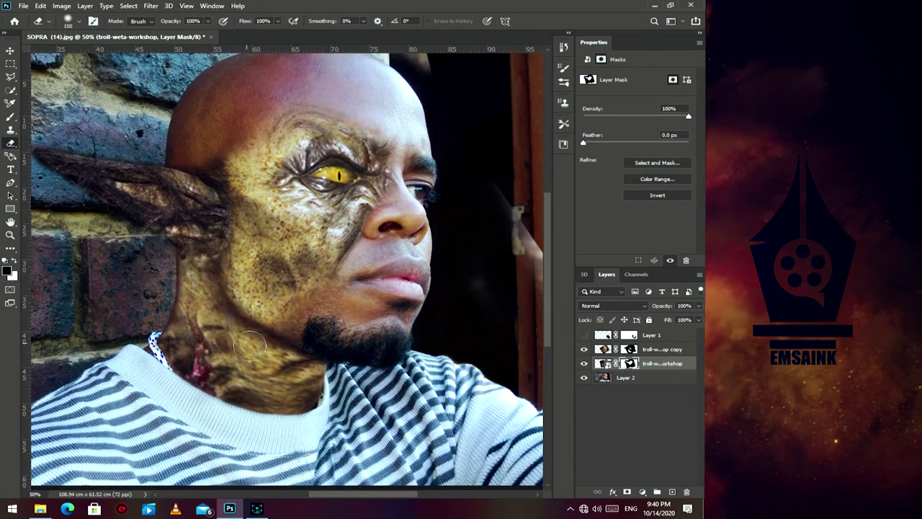
- Merge the two troll layers into one troll-weta-workshop copy layer and fit the view
{"action": "left_click", "coordinate": [667, 350], "text": "shift"}
{"action": "key", "text": "ctrl+e"}
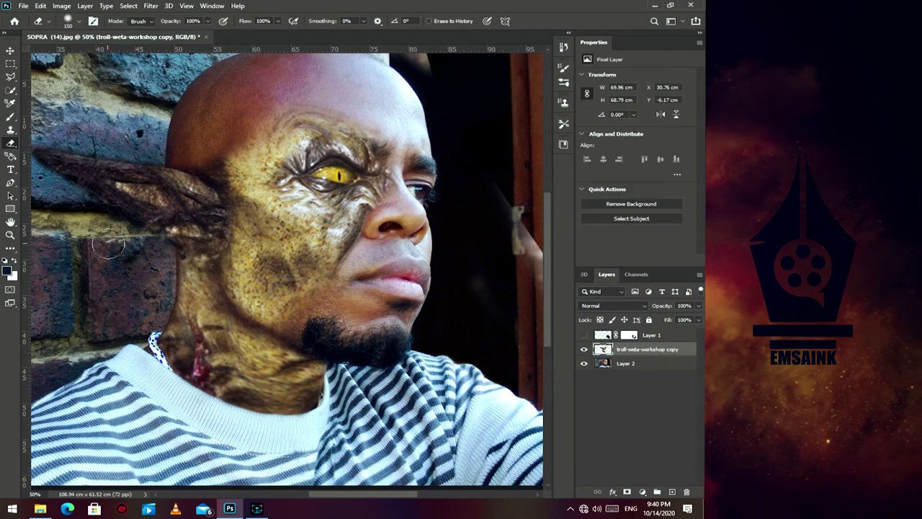
{"action": "key", "text": "z"}
{"action": "left_click", "coordinate": [332, 22]}
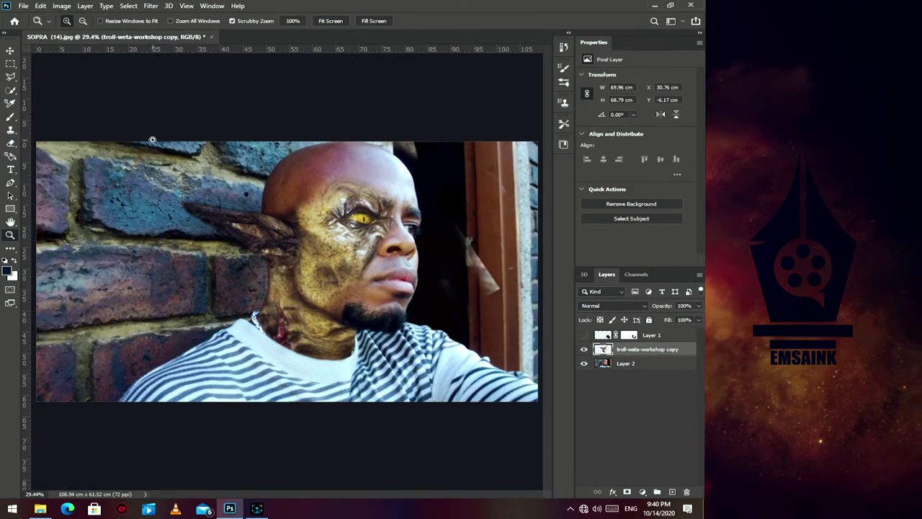
- Erase the light shard by the door frame and brighten the troll skin with the RGB curve
{"action": "key", "text": "e"}
{"action": "left_click_drag", "start_coordinate": [493, 290], "coordinate": [466, 255]}
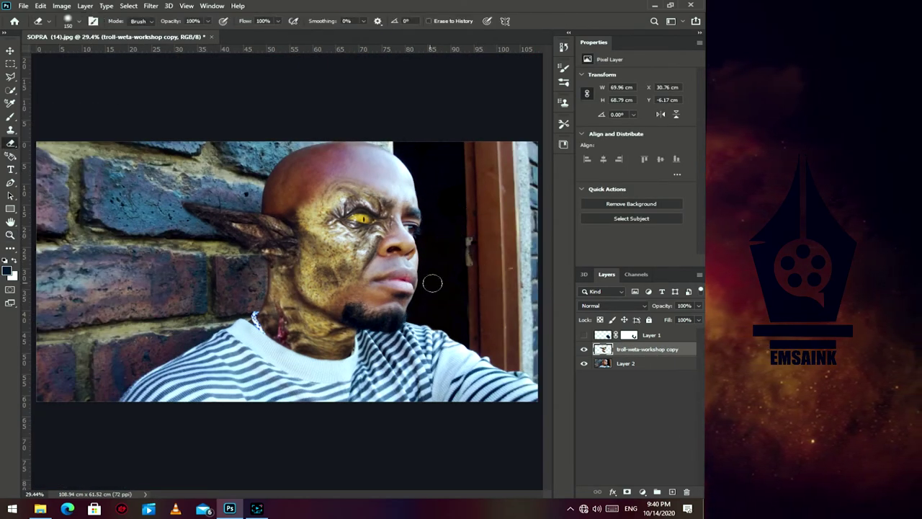
{"action": "left_click", "coordinate": [61, 6]}
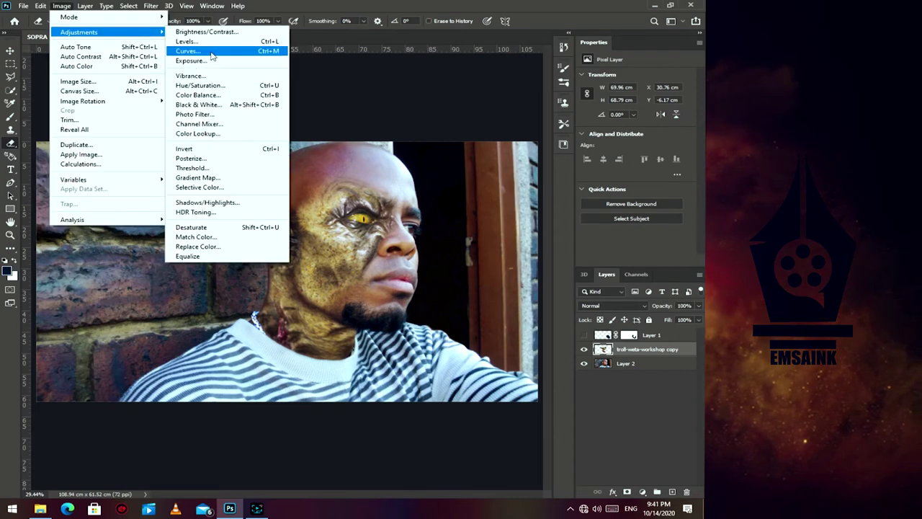
{"action": "left_click", "coordinate": [206, 52]}
{"action": "left_click_drag", "start_coordinate": [541, 248], "coordinate": [583, 206]}
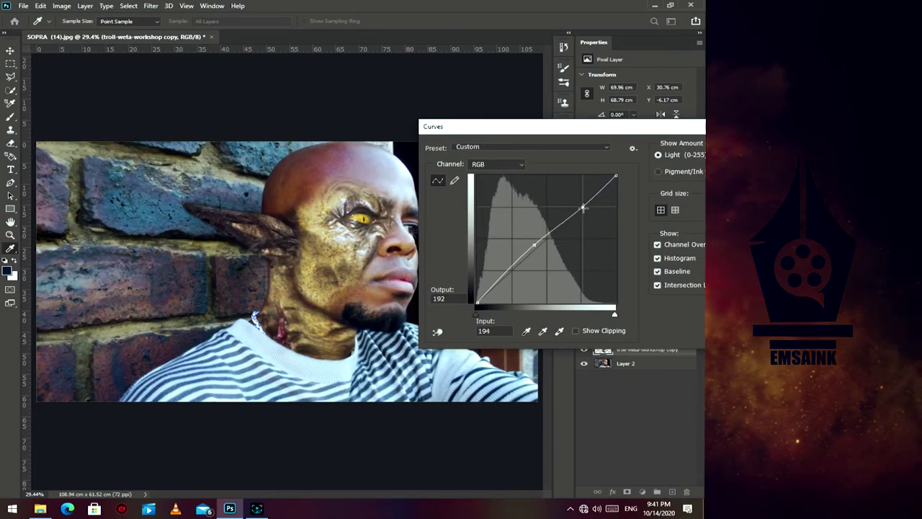
- Reshape the Red channel curve, adding a point to make the skin redder
{"action": "left_click", "coordinate": [497, 165]}
{"action": "left_click", "coordinate": [483, 182]}
{"action": "left_click_drag", "start_coordinate": [527, 242], "coordinate": [520, 263]}
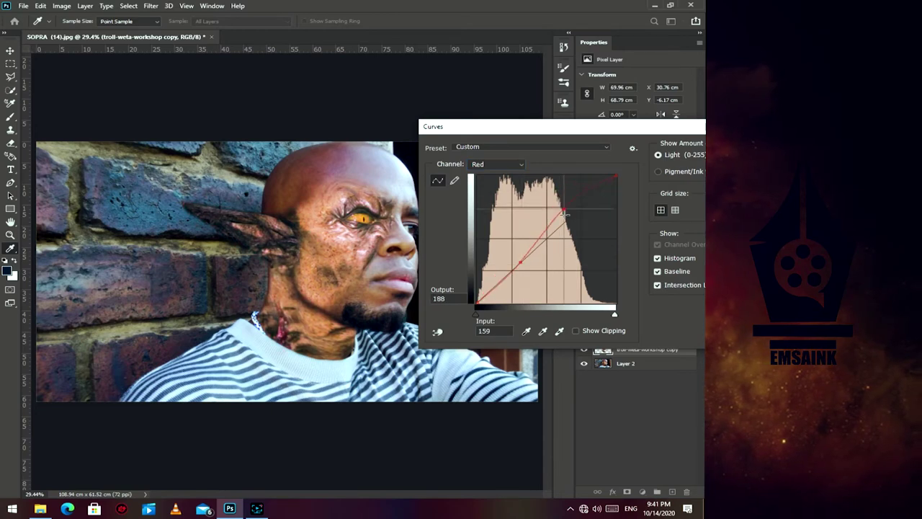
{"action": "left_click_drag", "start_coordinate": [578, 204], "coordinate": [571, 234]}
{"action": "left_click_drag", "start_coordinate": [549, 128], "coordinate": [558, 115]}
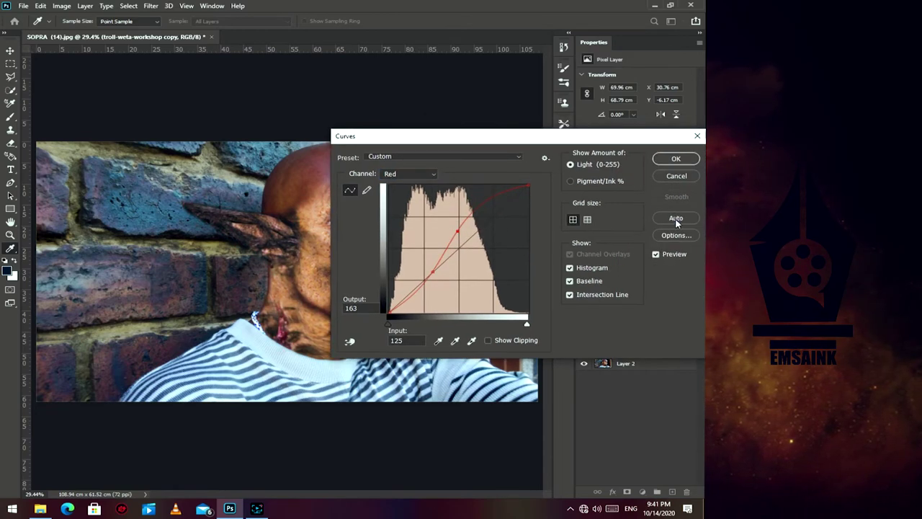
{"action": "left_click", "coordinate": [498, 245]}
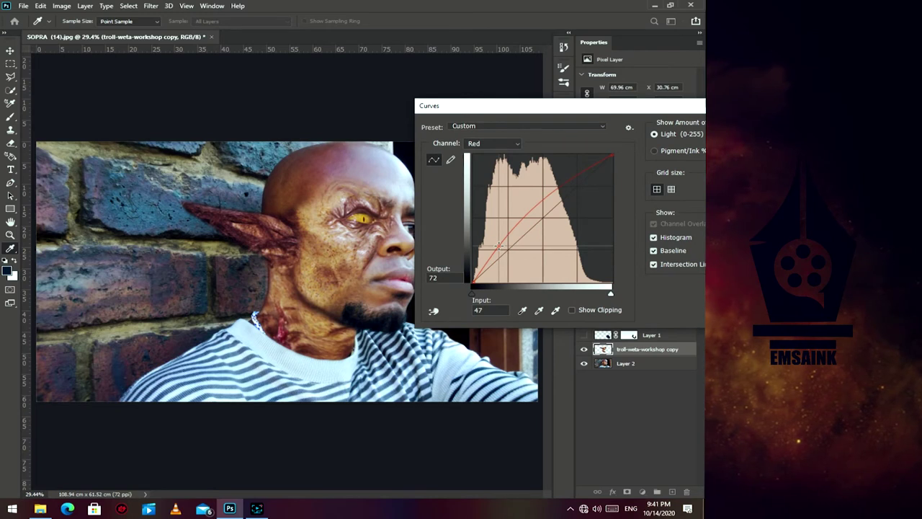
- Lift the blue curve's shadows and midtones and pull the green highlights down slightly
{"action": "key", "text": "alt+5"}
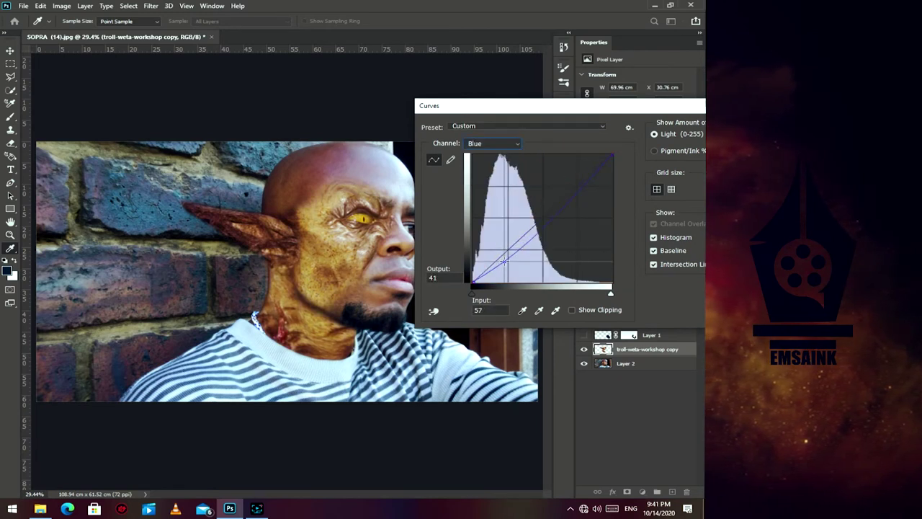
{"action": "left_click_drag", "start_coordinate": [503, 262], "coordinate": [500, 253]}
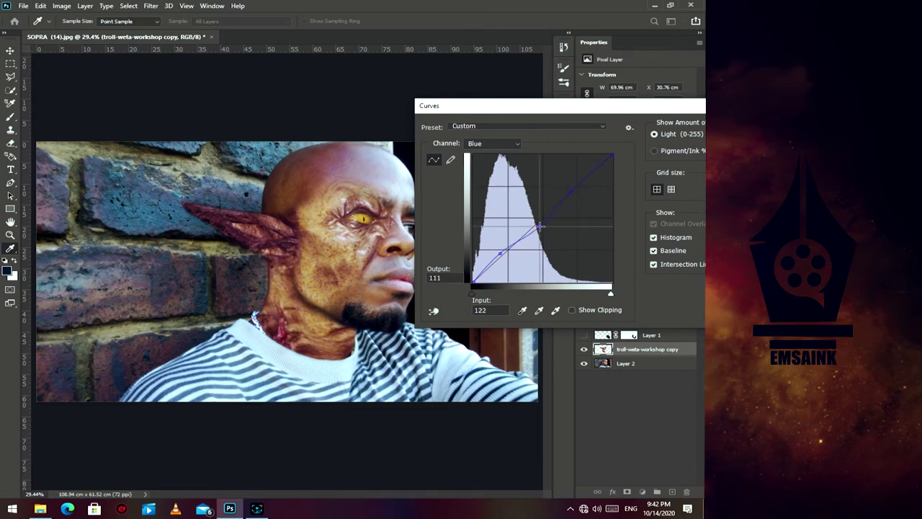
{"action": "left_click_drag", "start_coordinate": [539, 227], "coordinate": [537, 219]}
{"action": "left_click", "coordinate": [488, 143]}
{"action": "left_click", "coordinate": [488, 130]}
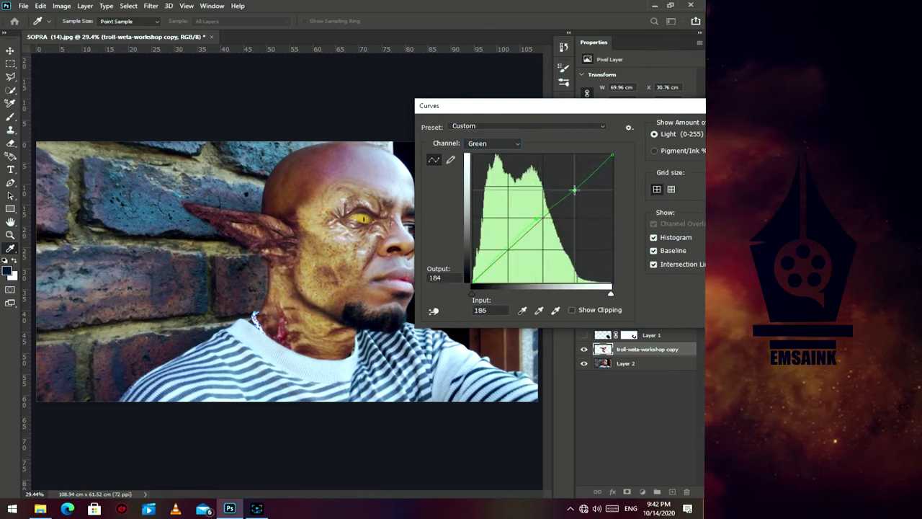
{"action": "left_click_drag", "start_coordinate": [574, 190], "coordinate": [578, 195]}
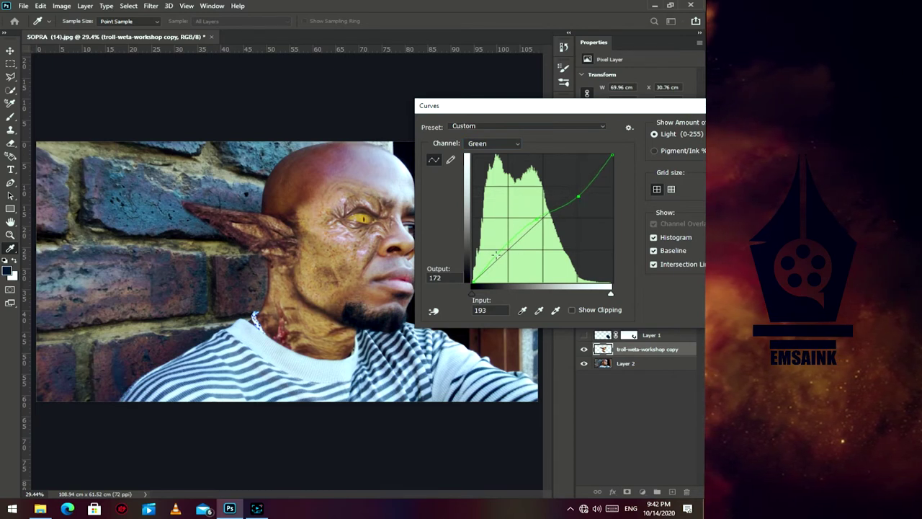
- Bend the red curve upward further and apply the Curves adjustment
{"action": "left_click", "coordinate": [490, 143]}
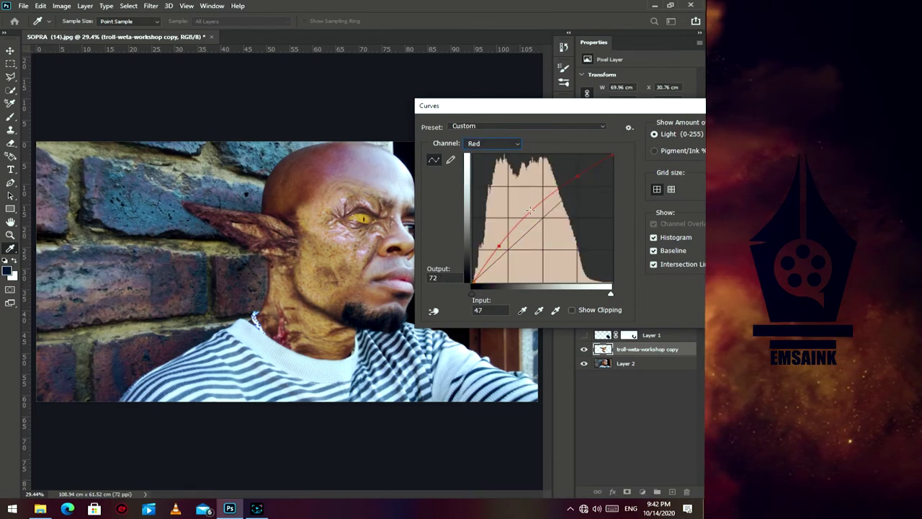
{"action": "left_click_drag", "start_coordinate": [530, 209], "coordinate": [525, 209]}
{"action": "left_click_drag", "start_coordinate": [498, 247], "coordinate": [498, 234]}
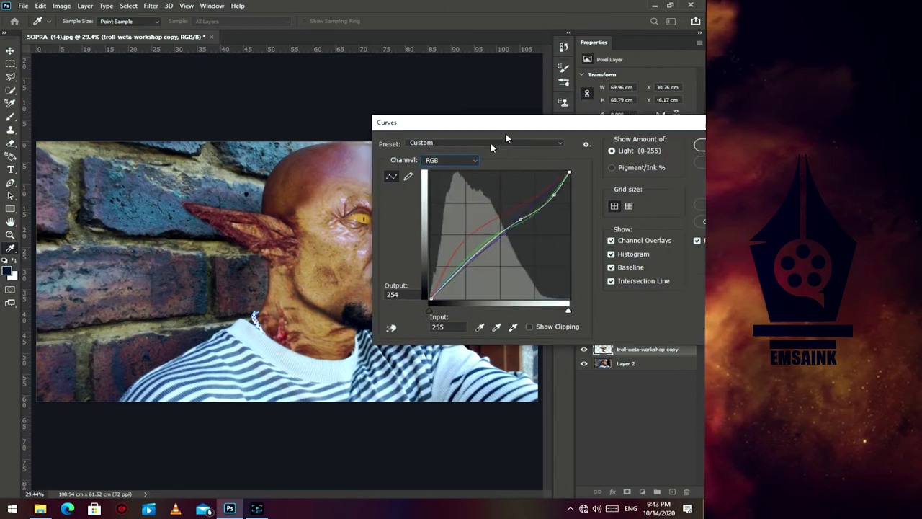
{"action": "left_click_drag", "start_coordinate": [469, 105], "coordinate": [284, 146]}
{"action": "key", "text": "Return"}
{"action": "left_click", "coordinate": [62, 6]}
- Shift the troll skin's midtones toward yellow with Color Balance
{"action": "mouse_move", "coordinate": [79, 96]}
{"action": "left_click", "coordinate": [194, 96]}
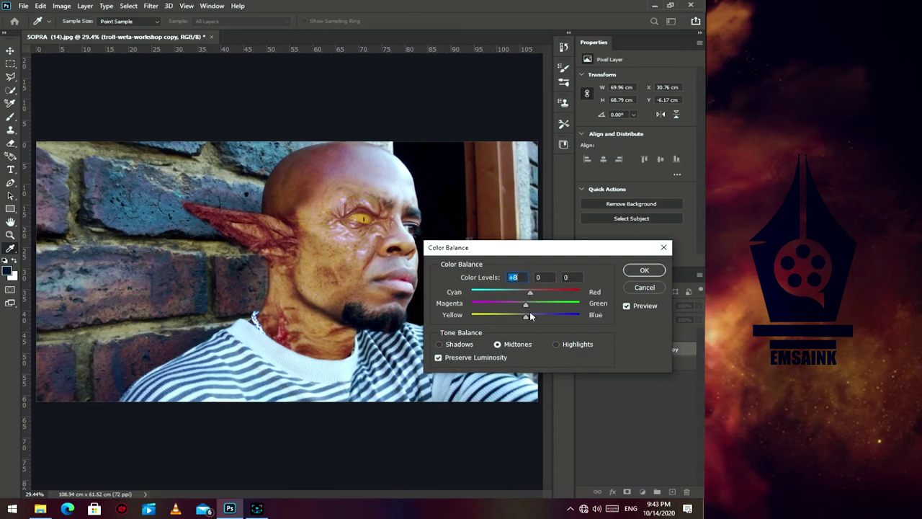
{"action": "left_click_drag", "start_coordinate": [528, 315], "coordinate": [517, 318]}
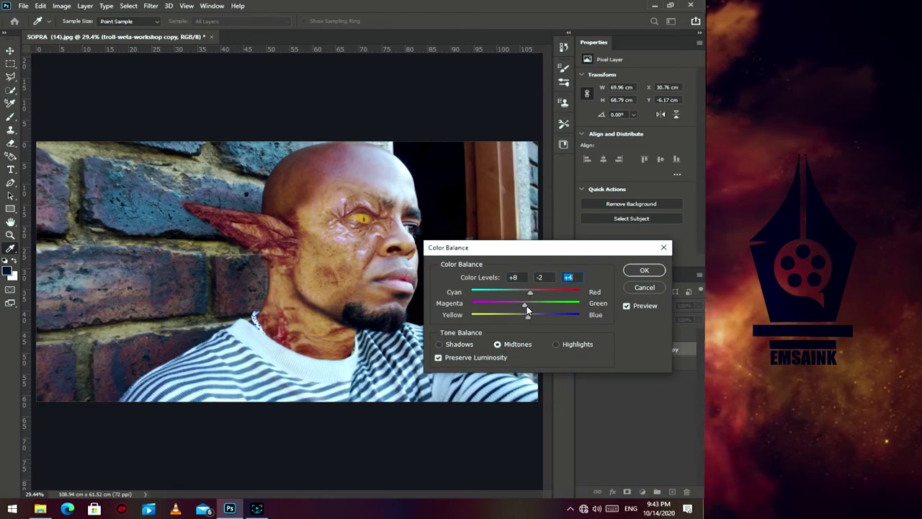
{"action": "left_click", "coordinate": [634, 272]}
- Apply a Curves pass that darkens the midtones slightly, then brightens the skin
{"action": "left_click", "coordinate": [62, 6]}
{"action": "left_click", "coordinate": [195, 47]}
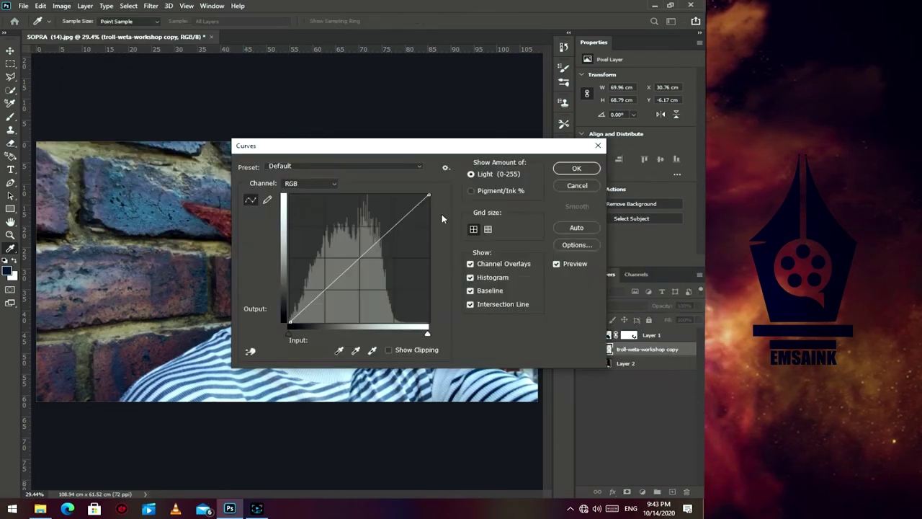
{"action": "left_click_drag", "start_coordinate": [288, 144], "coordinate": [497, 154]}
{"action": "left_click_drag", "start_coordinate": [561, 272], "coordinate": [562, 281]}
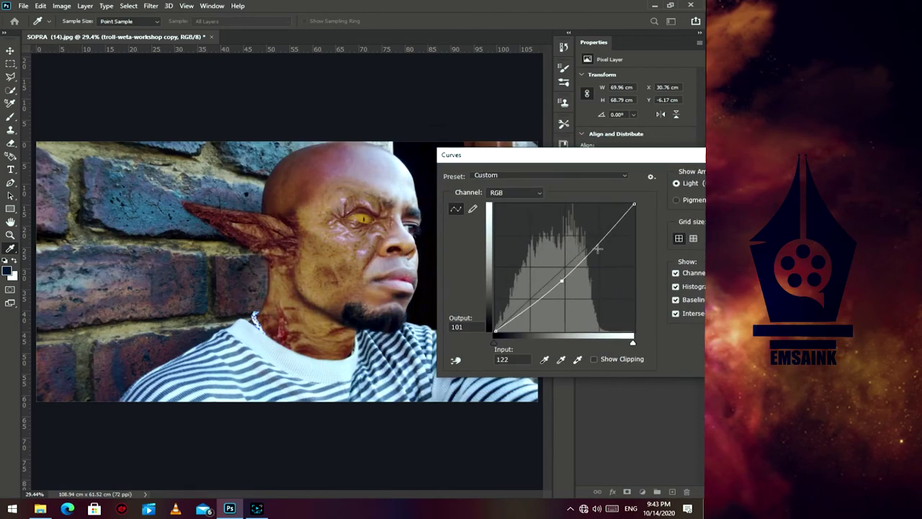
{"action": "left_click_drag", "start_coordinate": [598, 249], "coordinate": [594, 241]}
{"action": "left_click_drag", "start_coordinate": [547, 155], "coordinate": [500, 157]}
{"action": "key", "text": "Return"}
- Apply Hue/Saturation with Hue -8, Saturation +7 and slightly lower lightness
{"action": "left_click", "coordinate": [62, 6]}
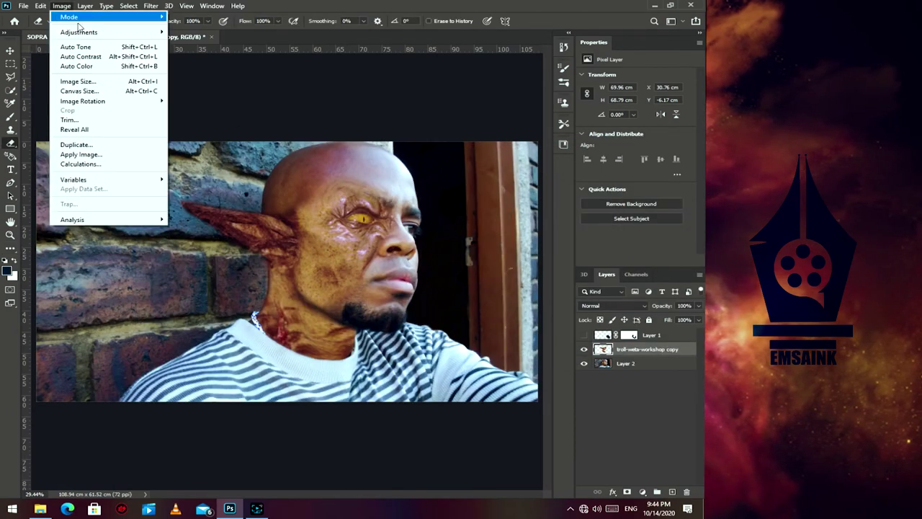
{"action": "mouse_move", "coordinate": [78, 32]}
{"action": "left_click", "coordinate": [194, 83]}
{"action": "left_click_drag", "start_coordinate": [528, 330], "coordinate": [526, 331]}
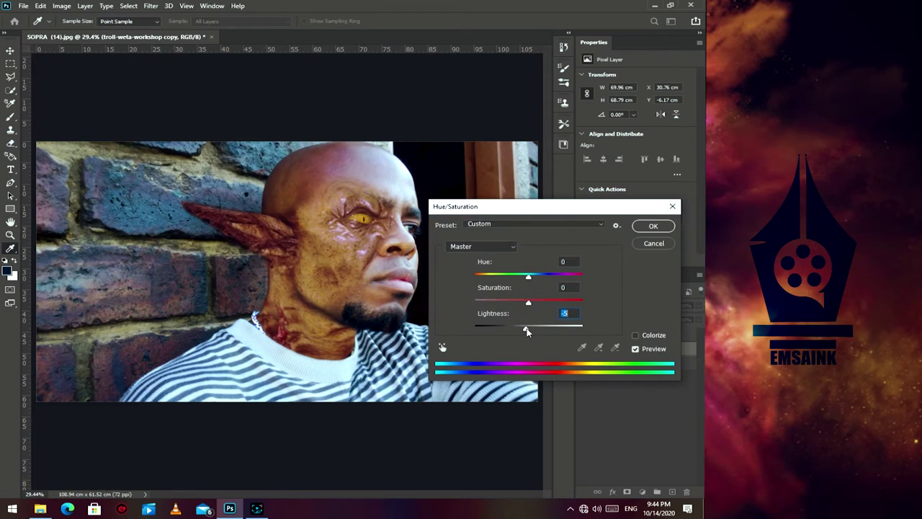
{"action": "type", "text": "0"}
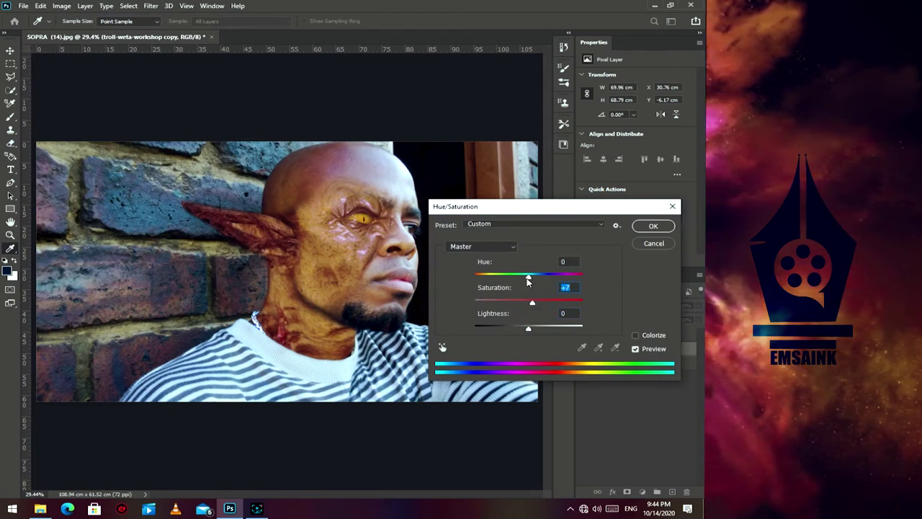
{"action": "left_click_drag", "start_coordinate": [528, 278], "coordinate": [524, 279]}
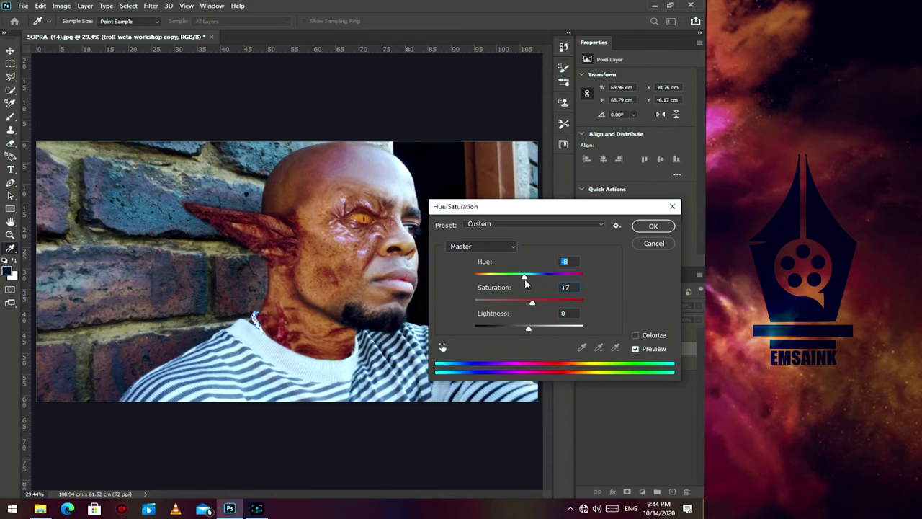
{"action": "left_click", "coordinate": [650, 244]}
- Shift the Color Balance midtones back toward red, to -3
{"action": "left_click", "coordinate": [61, 5]}
{"action": "left_click", "coordinate": [203, 96]}
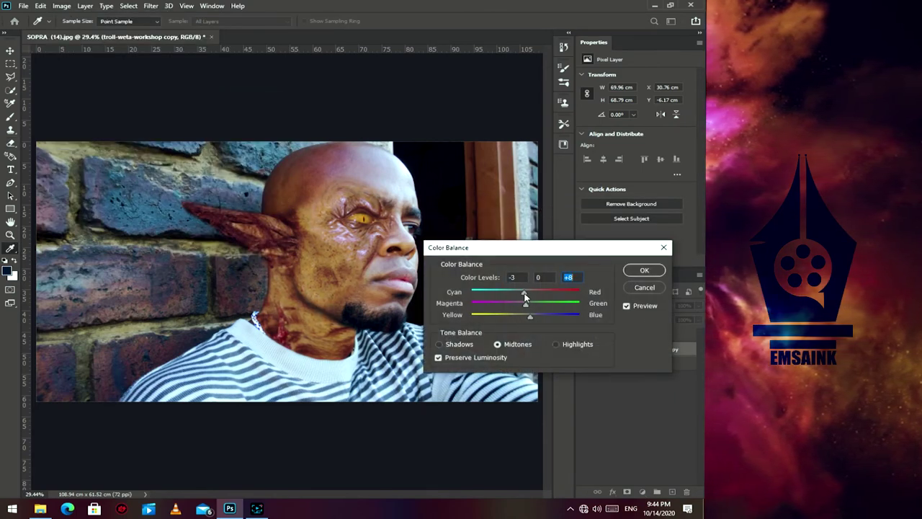
{"action": "left_click_drag", "start_coordinate": [518, 295], "coordinate": [524, 302]}
{"action": "left_click", "coordinate": [644, 270]}
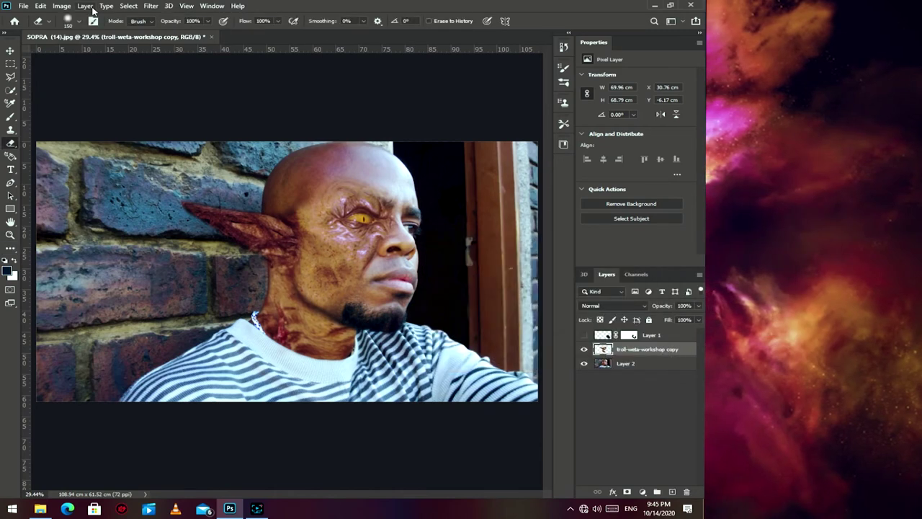
- In a new Curves pass, darken the RGB midtones and lift the highlights
{"action": "left_click", "coordinate": [61, 6]}
{"action": "left_click", "coordinate": [195, 51]}
{"action": "left_click_drag", "start_coordinate": [541, 343], "coordinate": [542, 353]}
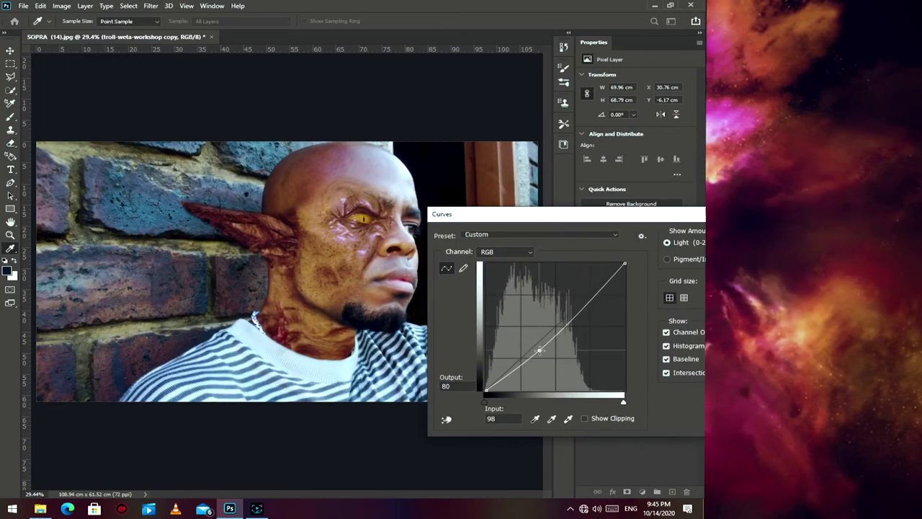
{"action": "mouse_move", "coordinate": [526, 222]}
{"action": "left_mouse_down"}
{"action": "mouse_move", "coordinate": [516, 220]}
{"action": "mouse_move", "coordinate": [510, 254]}
{"action": "left_mouse_up"}
{"action": "left_click_drag", "start_coordinate": [573, 335], "coordinate": [572, 334]}
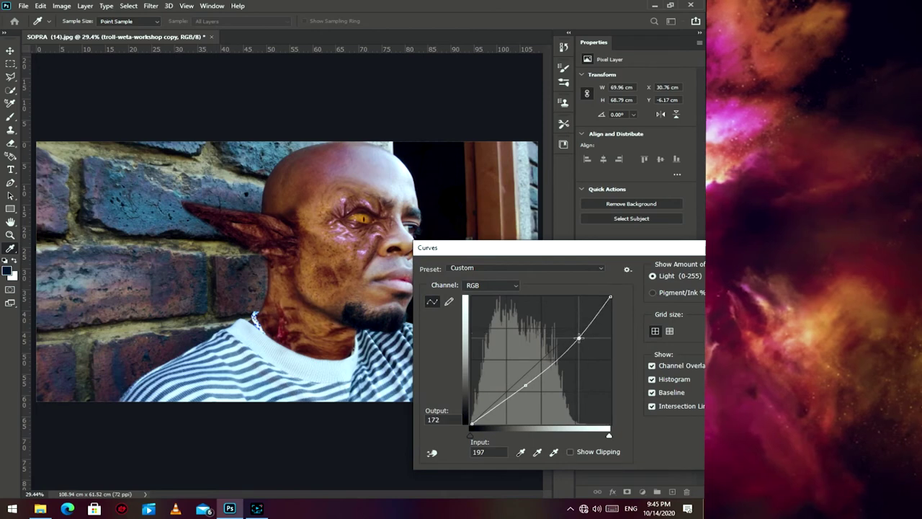
{"action": "mouse_move", "coordinate": [548, 247]}
{"action": "left_mouse_down"}
{"action": "mouse_move", "coordinate": [346, 178]}
{"action": "mouse_move", "coordinate": [590, 255]}
{"action": "mouse_move", "coordinate": [556, 216]}
{"action": "left_mouse_up"}
- Nudge a blue-curve midtone point up, adjust the red channel, and apply the Curves
{"action": "left_click", "coordinate": [501, 258]}
{"action": "left_click", "coordinate": [493, 289]}
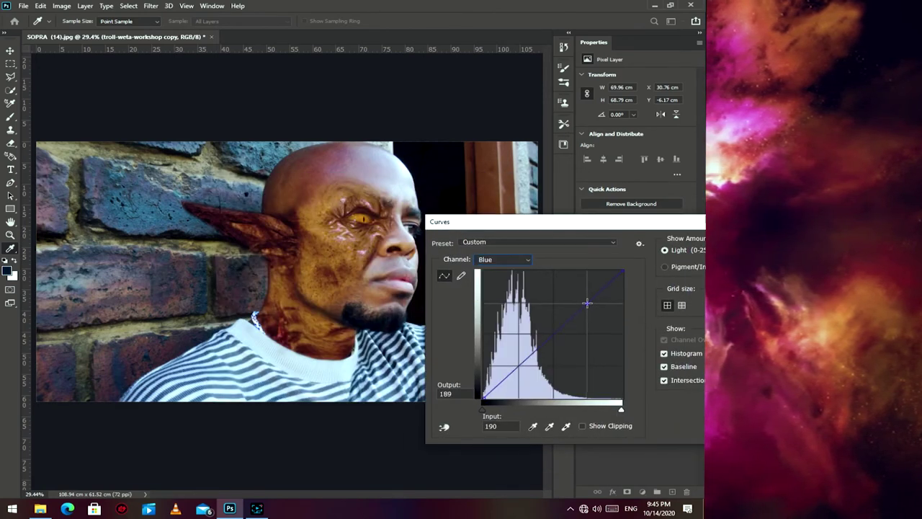
{"action": "left_click", "coordinate": [533, 350]}
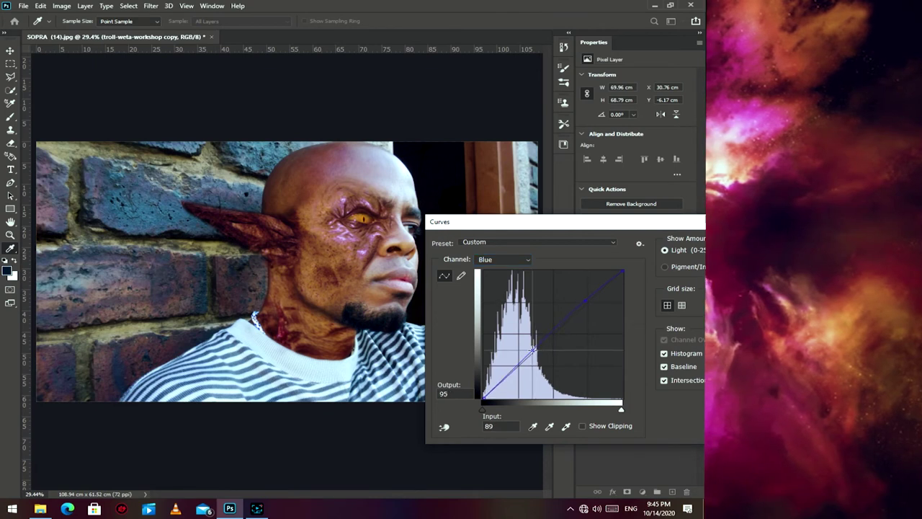
{"action": "left_click_drag", "start_coordinate": [533, 350], "coordinate": [531, 348]}
{"action": "left_click_drag", "start_coordinate": [550, 229], "coordinate": [546, 261]}
{"action": "left_click", "coordinate": [500, 290]}
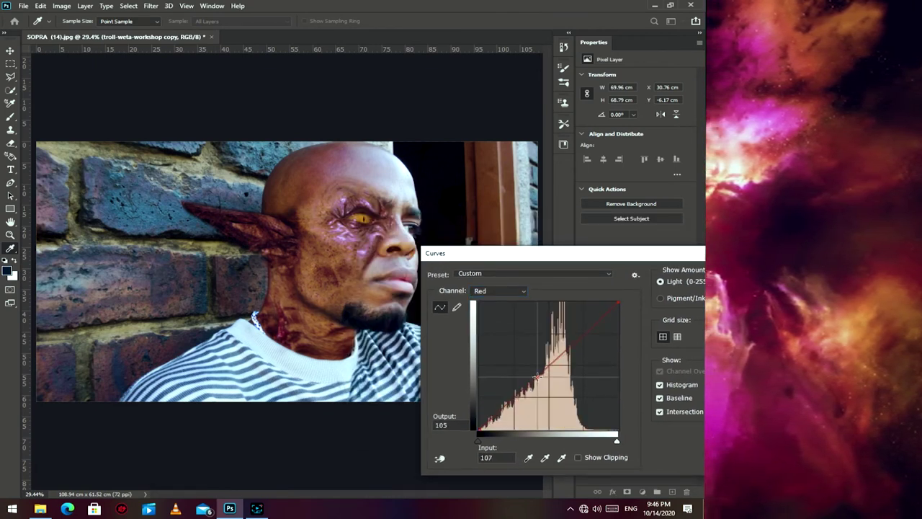
{"action": "key", "text": "Return"}
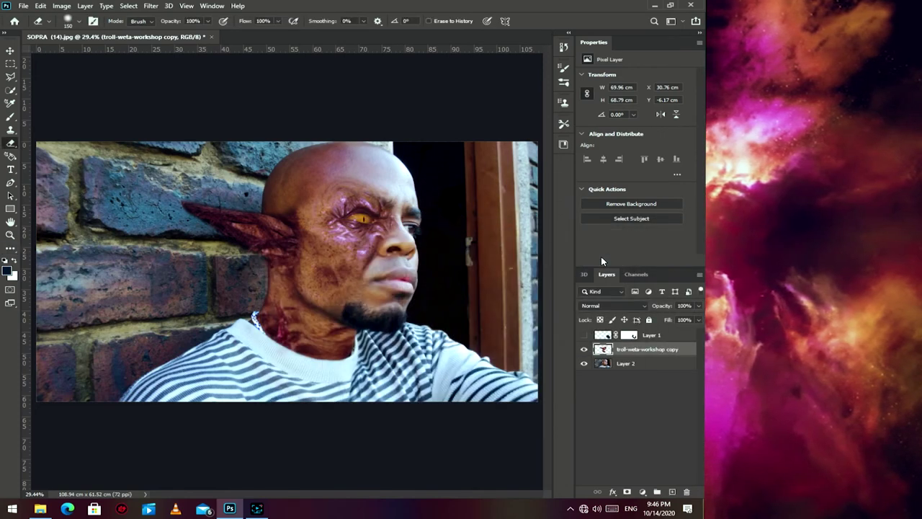
- Zoom to 50% and apply a Curves adjustment raising the troll skin's Blue channel highlights
{"action": "key", "text": "z"}
{"action": "left_click", "coordinate": [207, 158]}
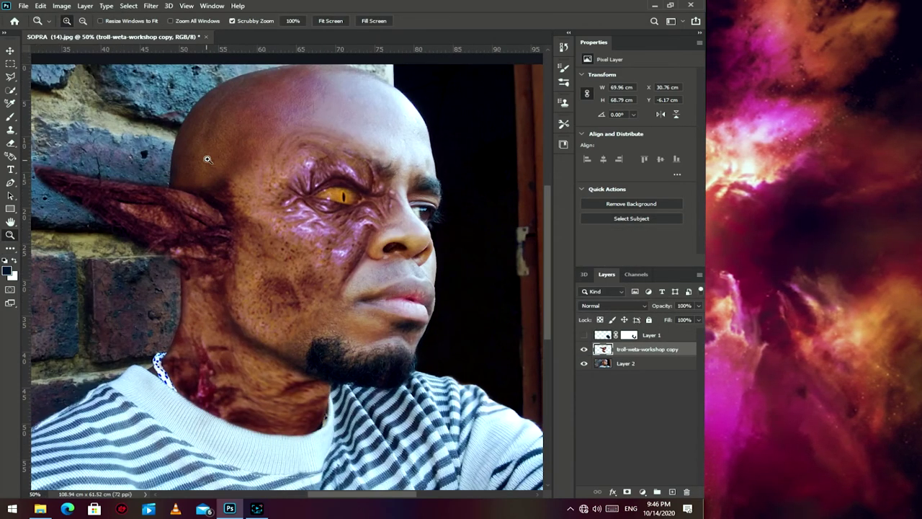
{"action": "left_click", "coordinate": [62, 6]}
{"action": "left_click", "coordinate": [186, 50]}
{"action": "left_click", "coordinate": [351, 274]}
{"action": "mouse_move", "coordinate": [396, 337]}
{"action": "left_mouse_down"}
{"action": "mouse_move", "coordinate": [432, 309]}
{"action": "mouse_move", "coordinate": [422, 305]}
{"action": "left_mouse_up"}
{"action": "left_click_drag", "start_coordinate": [422, 241], "coordinate": [383, 222]}
{"action": "left_click", "coordinate": [566, 302]}
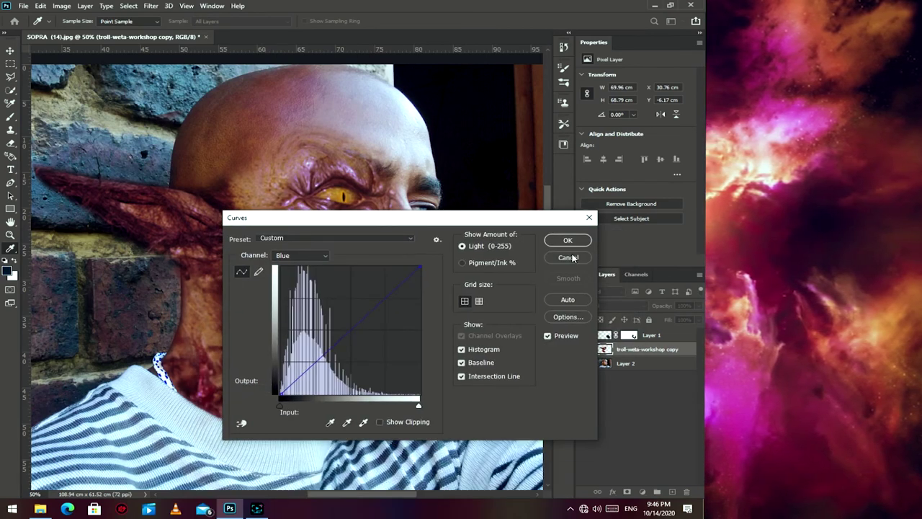
- Erase the troll skin overlap on the temple and forehead with a 500, then 300 px eraser
{"action": "left_click", "coordinate": [572, 257]}
{"action": "key", "text": "e"}
{"action": "mouse_move", "coordinate": [217, 169]}
{"action": "left_mouse_down"}
{"action": "mouse_move", "coordinate": [230, 138]}
{"action": "mouse_move", "coordinate": [278, 113]}
{"action": "mouse_move", "coordinate": [370, 123]}
{"action": "mouse_move", "coordinate": [275, 126]}
{"action": "mouse_move", "coordinate": [332, 108]}
{"action": "left_mouse_up"}
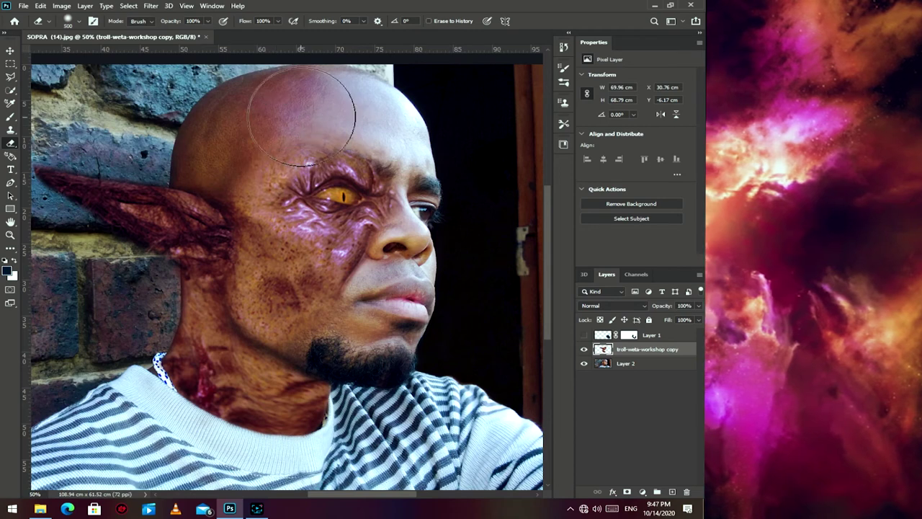
{"action": "key", "text": "bracketright"}
{"action": "key", "text": "bracketright"}
{"action": "key", "text": "bracketright"}
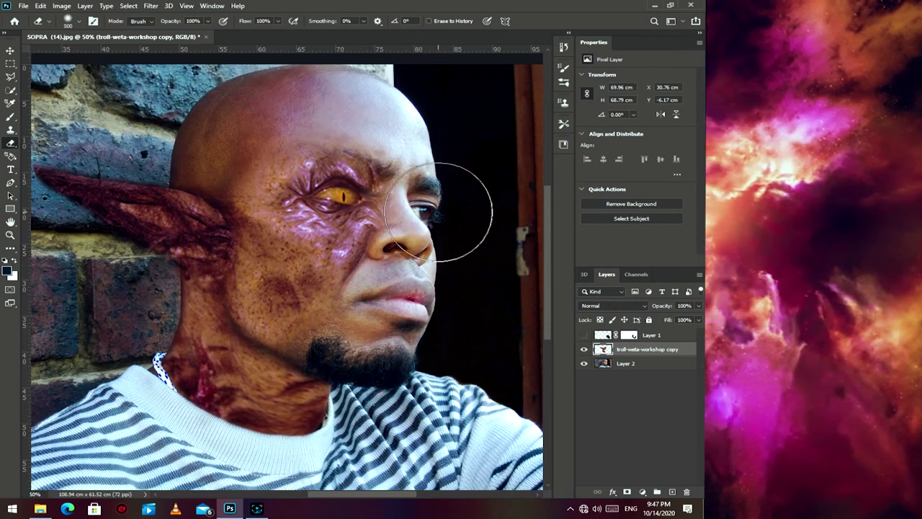
{"action": "scroll", "coordinate": [440, 302], "scroll_direction": "down", "scroll_amount": 2}
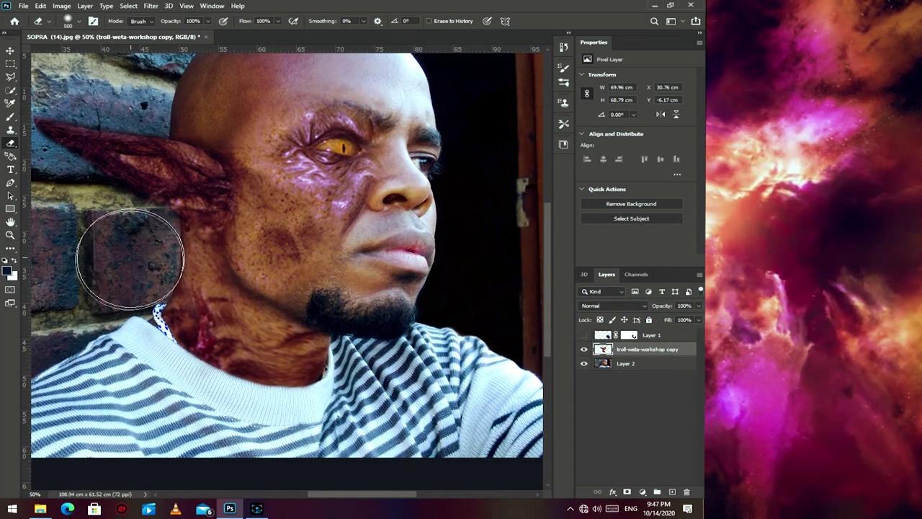
{"action": "scroll", "coordinate": [189, 372], "scroll_direction": "up", "scroll_amount": 2}
{"action": "scroll", "coordinate": [188, 373], "scroll_direction": "up", "scroll_amount": 1}
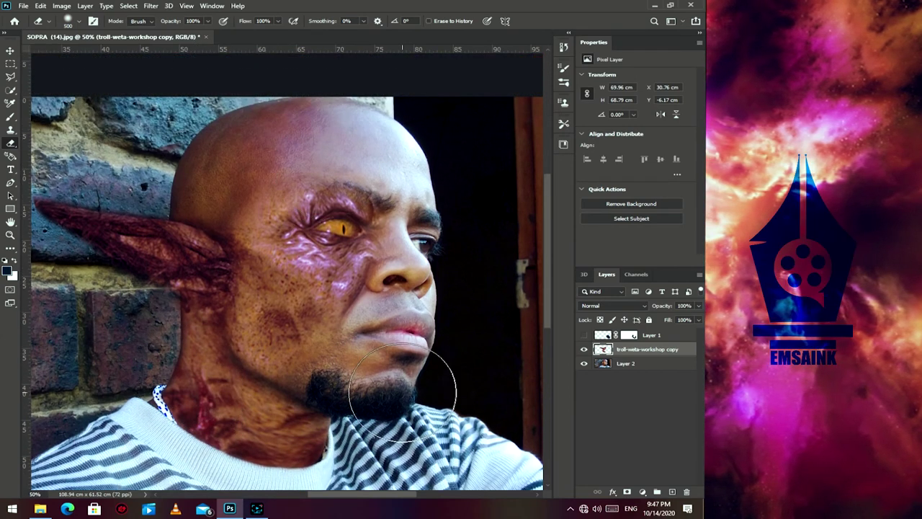
{"action": "key", "text": "bracketleft"}
{"action": "key", "text": "bracketleft"}
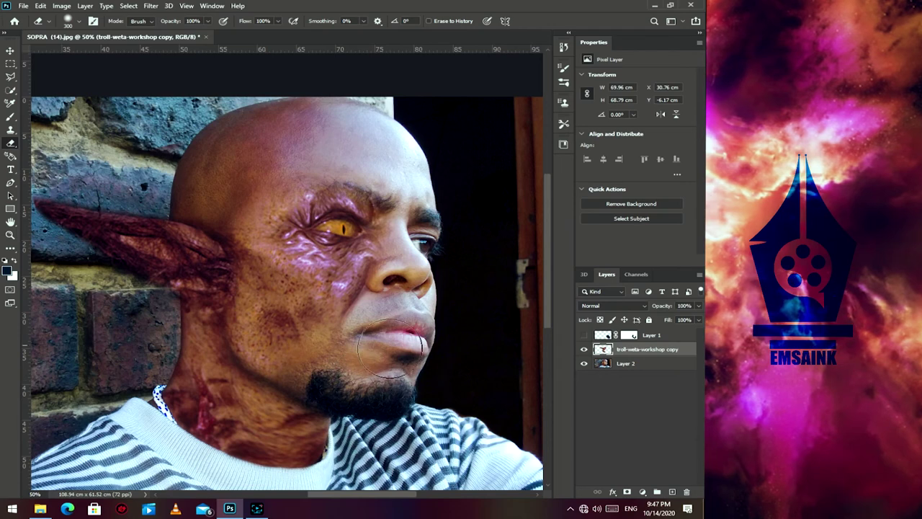
- Apply Color Balance to the troll skin with Midtones Yellow/Blue set to -14
{"action": "left_click", "coordinate": [62, 6]}
{"action": "mouse_move", "coordinate": [79, 33]}
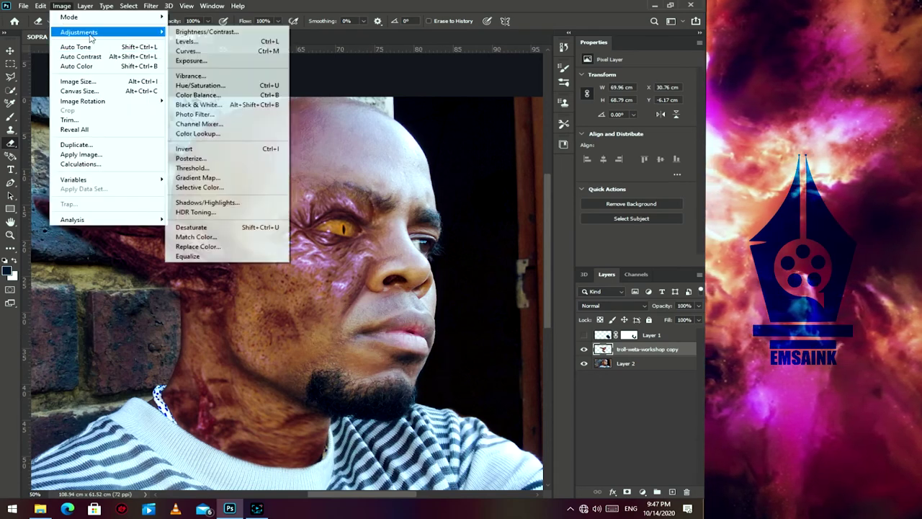
{"action": "left_click", "coordinate": [198, 94]}
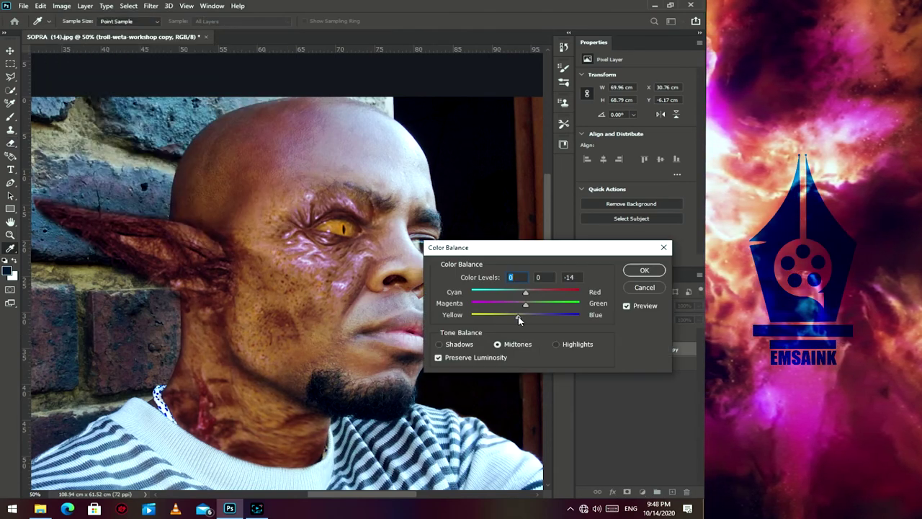
{"action": "left_click_drag", "start_coordinate": [517, 316], "coordinate": [518, 316]}
{"action": "left_click_drag", "start_coordinate": [525, 290], "coordinate": [521, 291]}
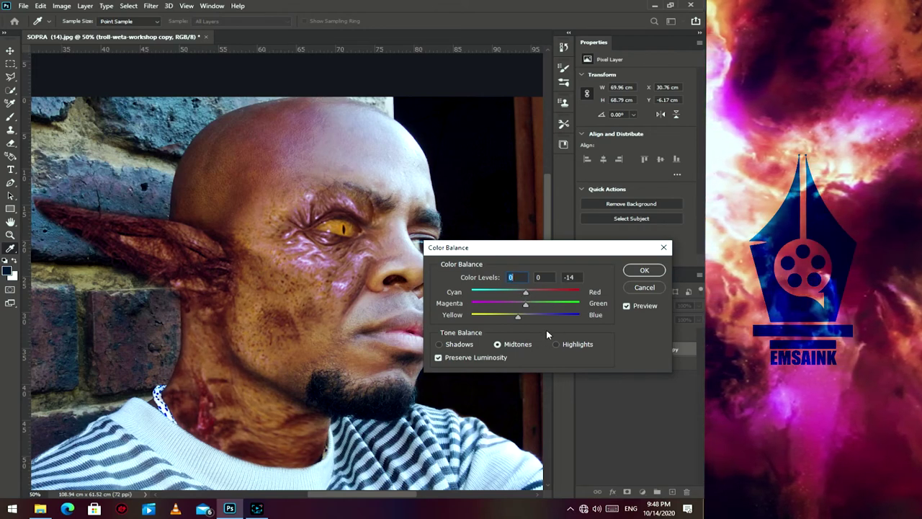
{"action": "left_click", "coordinate": [644, 270]}
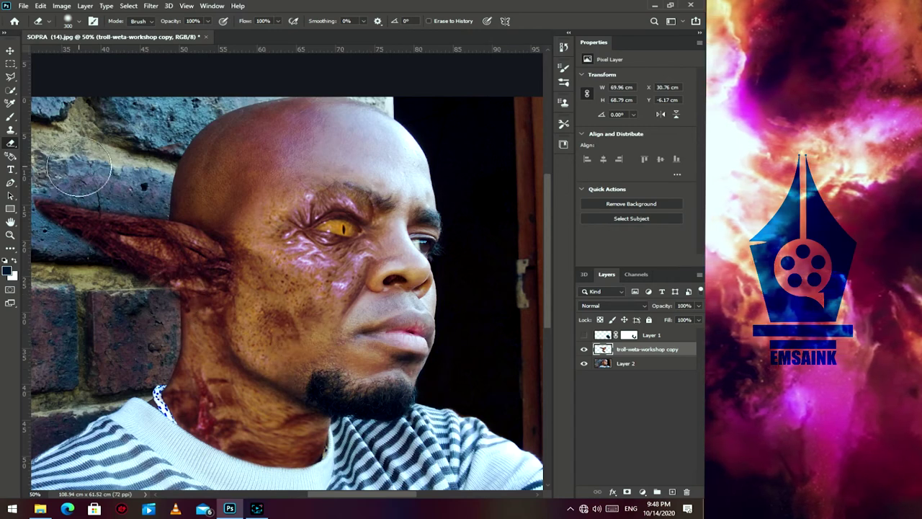
- Fit the image on screen and toggle the troll layer's visibility to compare with the original
{"action": "key", "text": "z"}
{"action": "left_click", "coordinate": [330, 21]}
{"action": "left_click", "coordinate": [584, 348]}
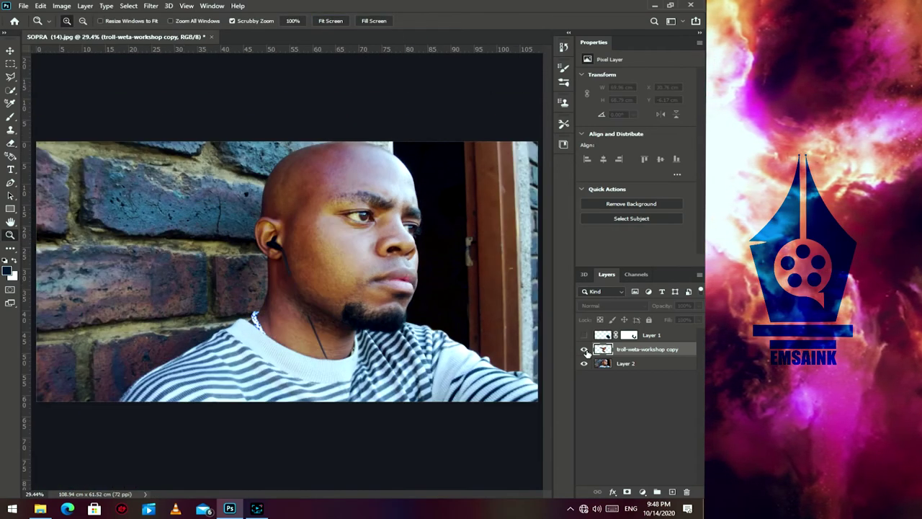
{"action": "key", "text": "e"}
{"action": "left_click", "coordinate": [584, 349]}
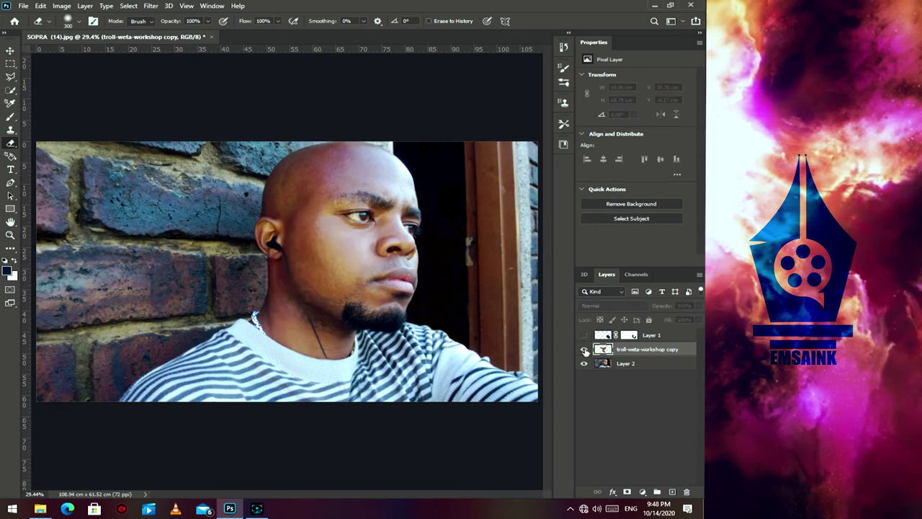
{"action": "left_click", "coordinate": [583, 348]}
{"action": "left_click", "coordinate": [584, 350]}
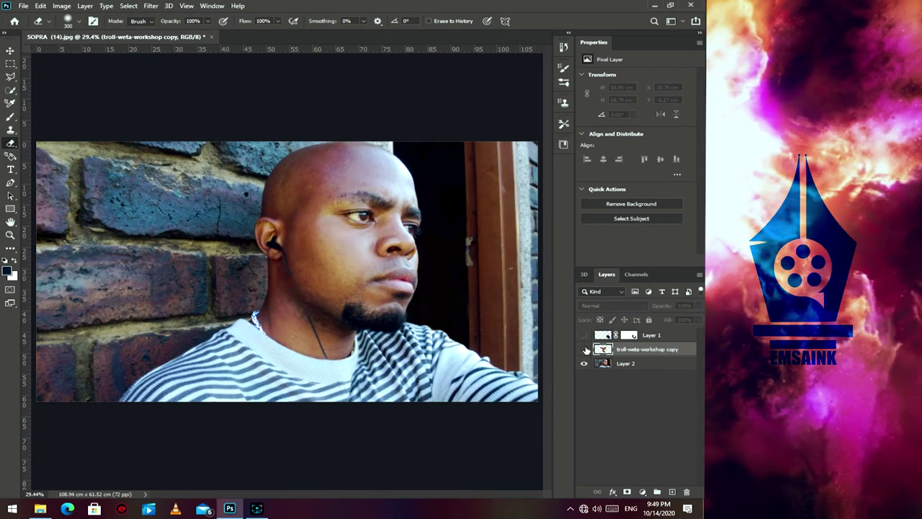
{"action": "left_click", "coordinate": [584, 349]}
{"action": "left_click", "coordinate": [584, 350]}
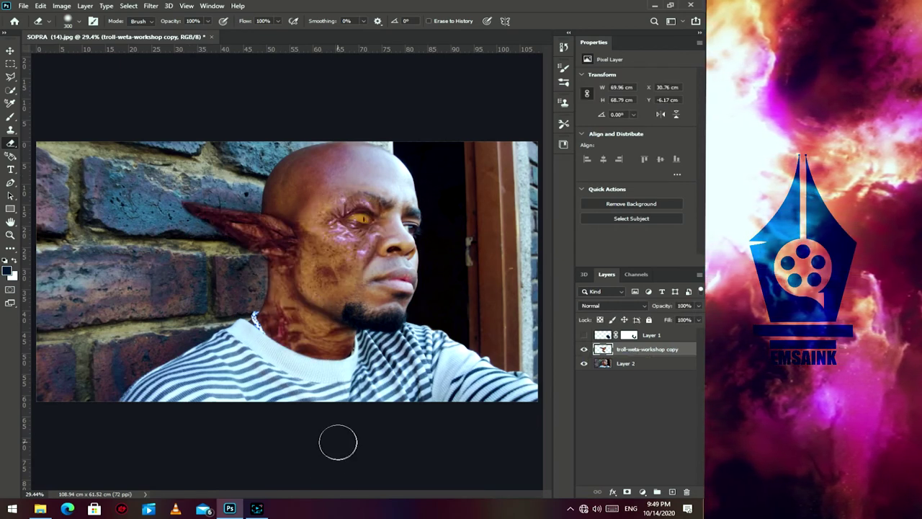
{"action": "key", "text": "alt+bracketleft"}
- Clone skin texture with a 250 px brush over the beard edge inside a polygonal jaw selection
{"action": "left_click", "coordinate": [11, 129]}
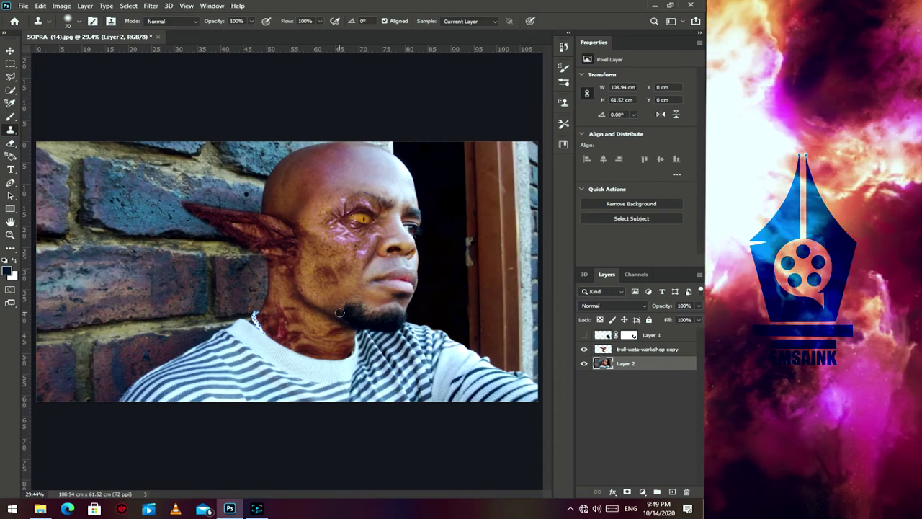
{"action": "key", "text": "bracketright"}
{"action": "key", "text": "bracketright"}
{"action": "key", "text": "bracketright"}
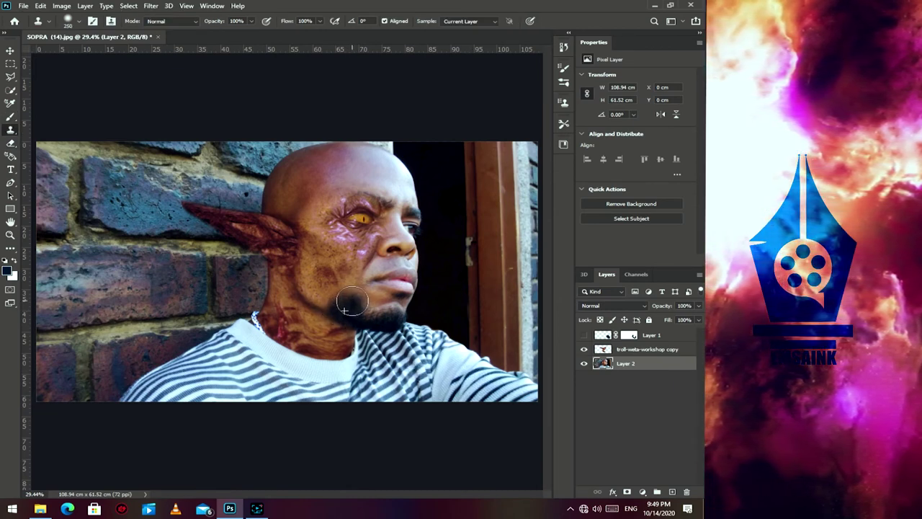
{"action": "key", "text": "z"}
{"action": "left_click", "coordinate": [348, 358]}
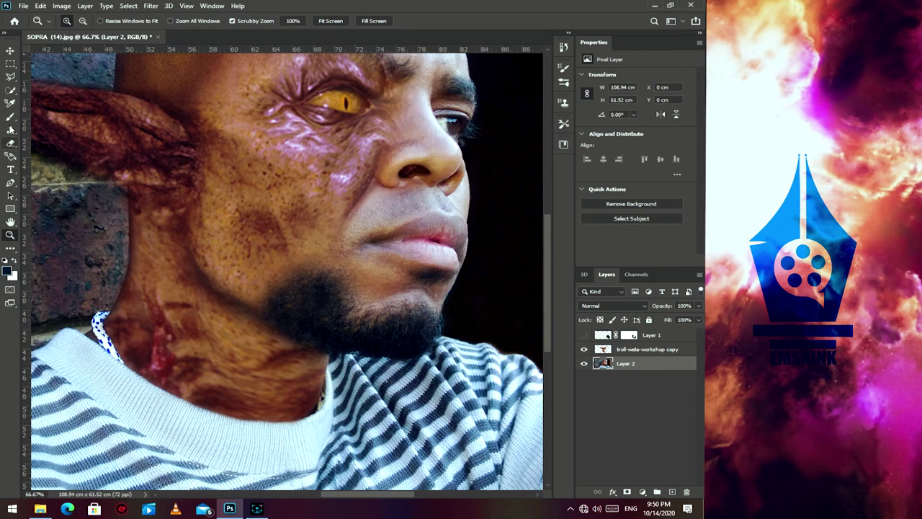
{"action": "key", "text": "l"}
{"action": "left_click", "coordinate": [324, 258]}
{"action": "left_click", "coordinate": [306, 232]}
{"action": "left_click", "coordinate": [222, 305]}
{"action": "left_click", "coordinate": [255, 315]}
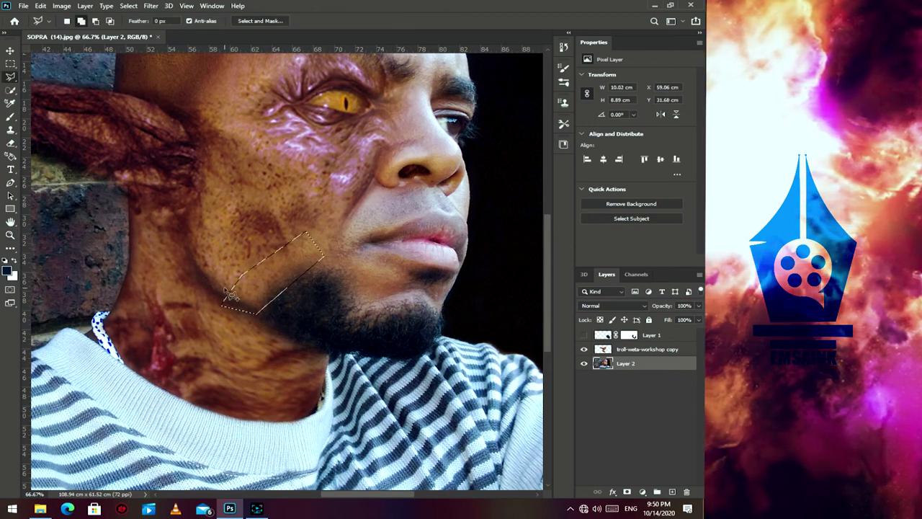
{"action": "key", "text": "s"}
{"action": "mouse_move", "coordinate": [279, 275]}
{"action": "left_mouse_down"}
{"action": "mouse_move", "coordinate": [258, 278]}
{"action": "mouse_move", "coordinate": [298, 257]}
{"action": "mouse_move", "coordinate": [247, 288]}
{"action": "left_mouse_up"}
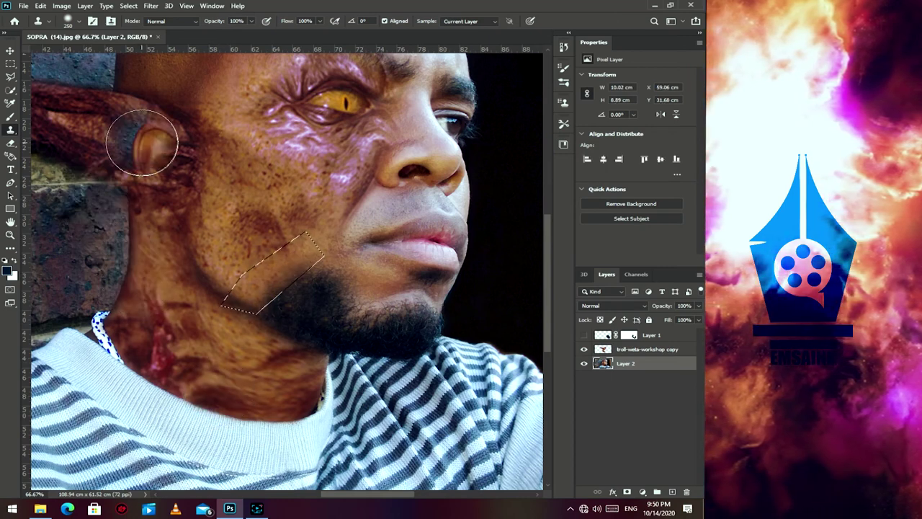
- Smooth the jaw selection by 2 px, deselect, and clone over the cheek with a 90 px brush
{"action": "left_click", "coordinate": [128, 6]}
{"action": "left_click", "coordinate": [249, 158]}
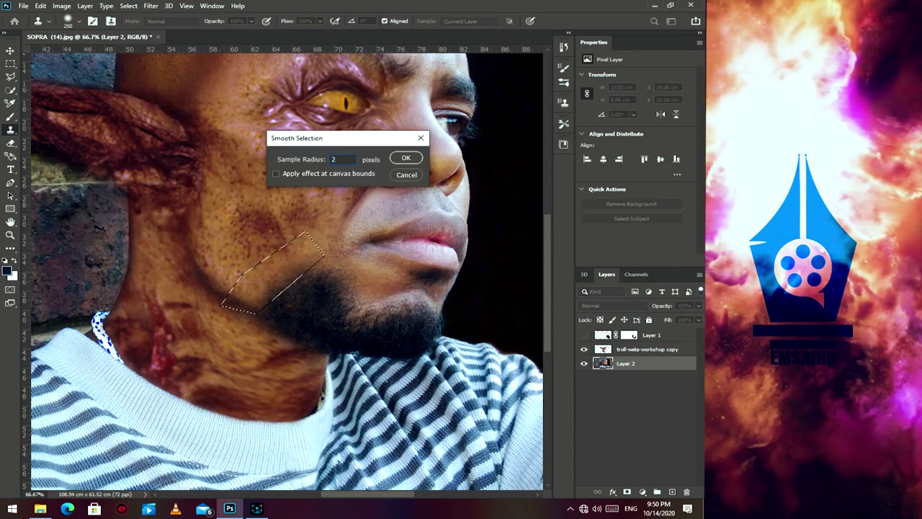
{"action": "key", "text": "Return"}
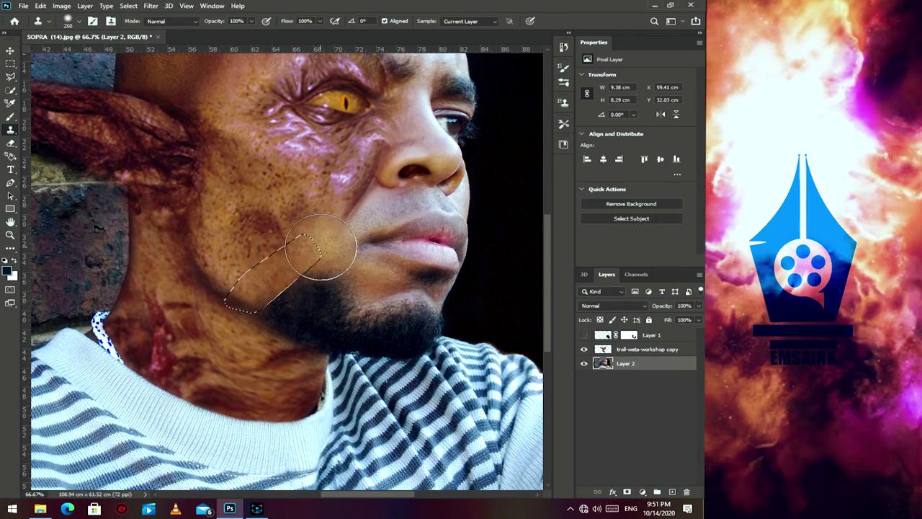
{"action": "key", "text": "ctrl+d"}
{"action": "key", "text": "bracketleft"}
{"action": "key", "text": "bracketleft"}
{"action": "key", "text": "bracketleft"}
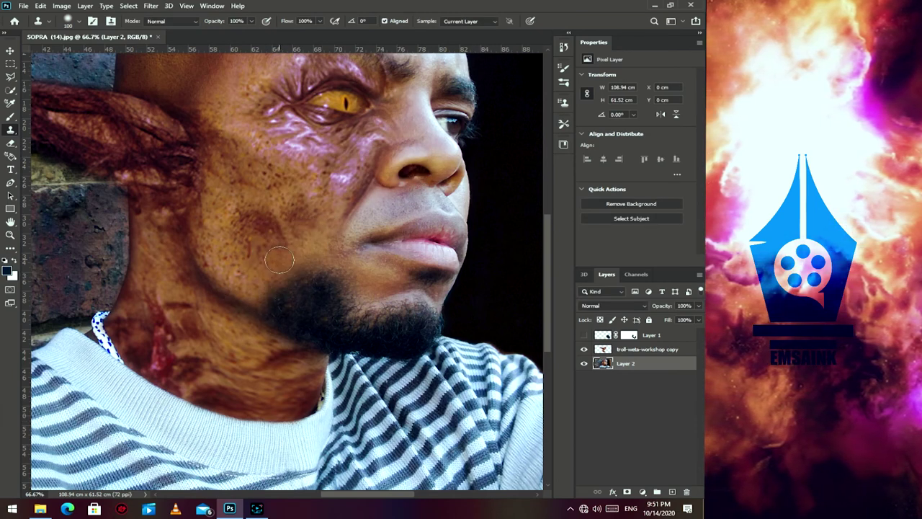
{"action": "key", "text": "bracketleft"}
{"action": "left_click_drag", "start_coordinate": [280, 259], "coordinate": [290, 257]}
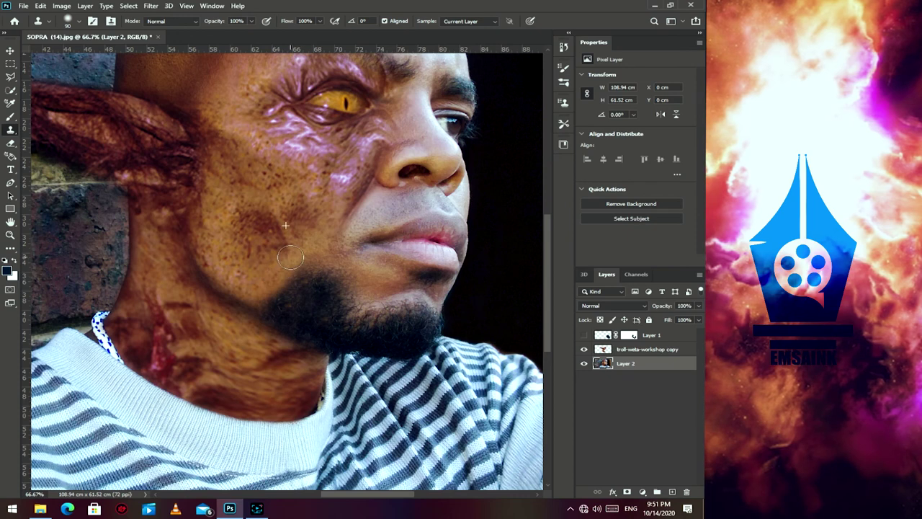
{"action": "left_click", "coordinate": [10, 234]}
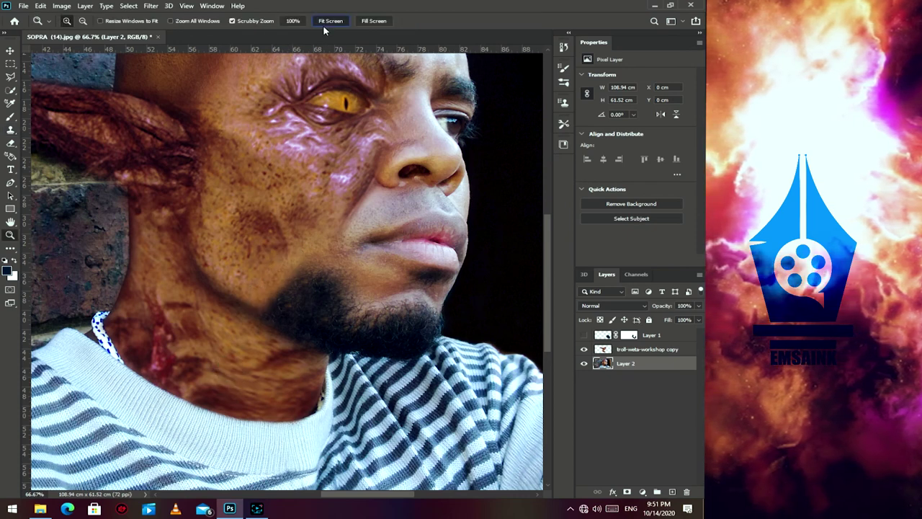
{"action": "left_click", "coordinate": [326, 22]}
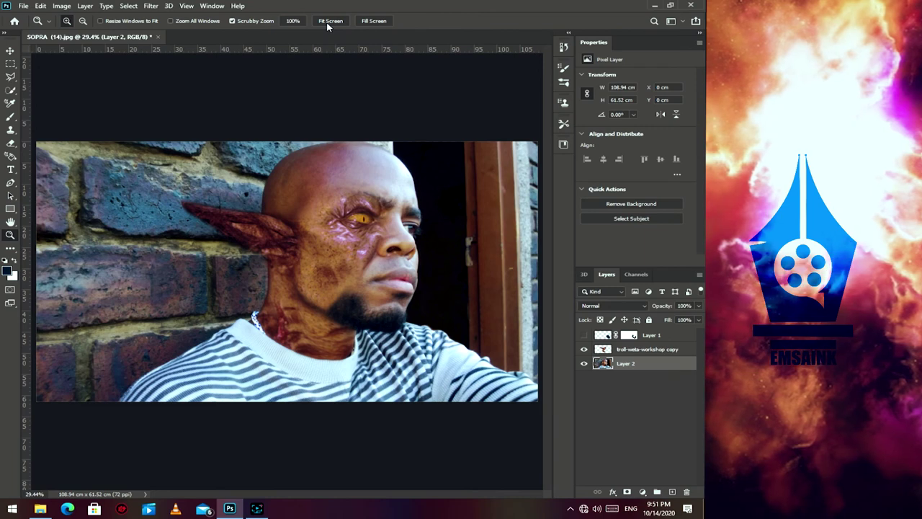
- Merge Layer 2 down into the troll-weta-workshop copy layer
{"action": "left_click", "coordinate": [607, 349]}
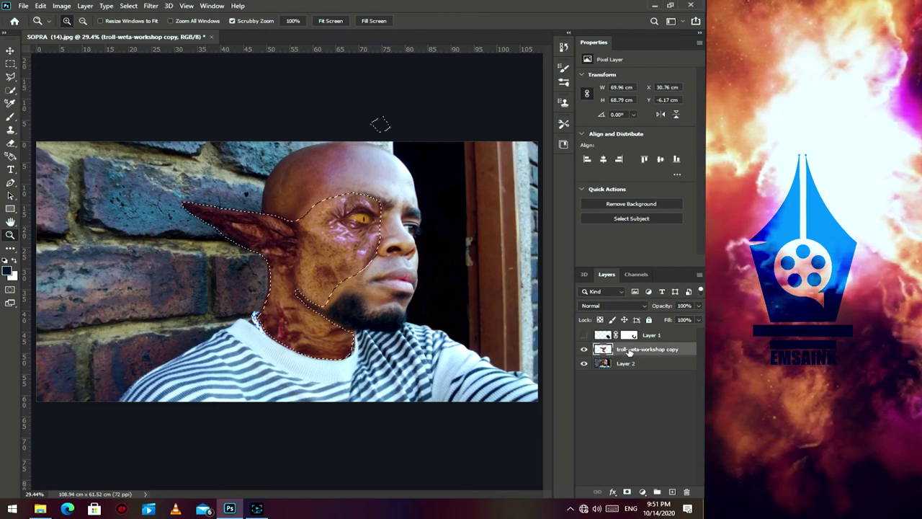
{"action": "left_click", "coordinate": [603, 363], "text": "ctrl"}
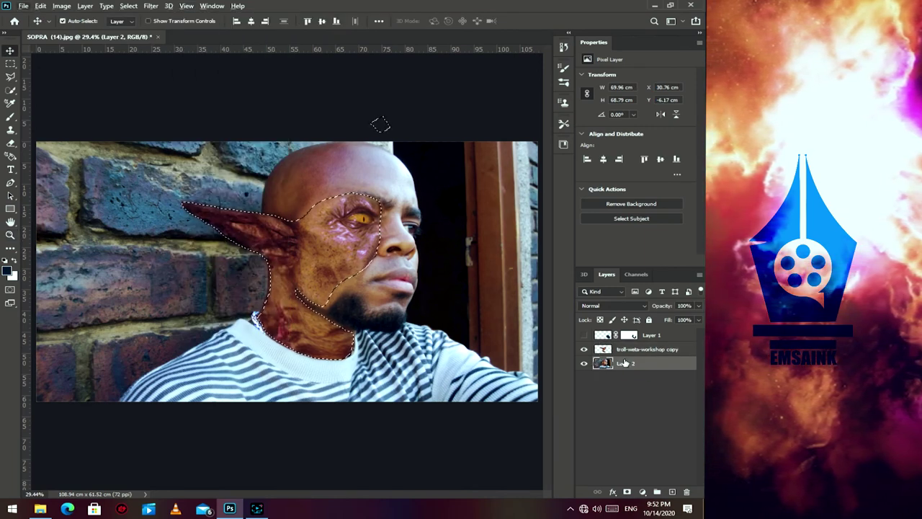
{"action": "key", "text": "ctrl+d"}
{"action": "left_click", "coordinate": [624, 365], "text": "ctrl"}
{"action": "key", "text": "z"}
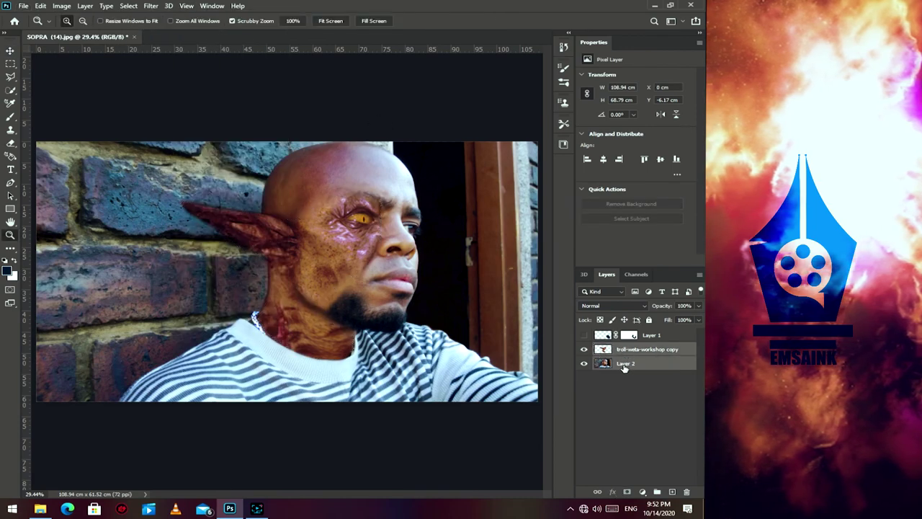
{"action": "key", "text": "ctrl+e"}
- Lasso the slit eye and add a Hue/Saturation layer: Hue +3, Saturation +20, Lightness -7
{"action": "left_click", "coordinate": [361, 233]}
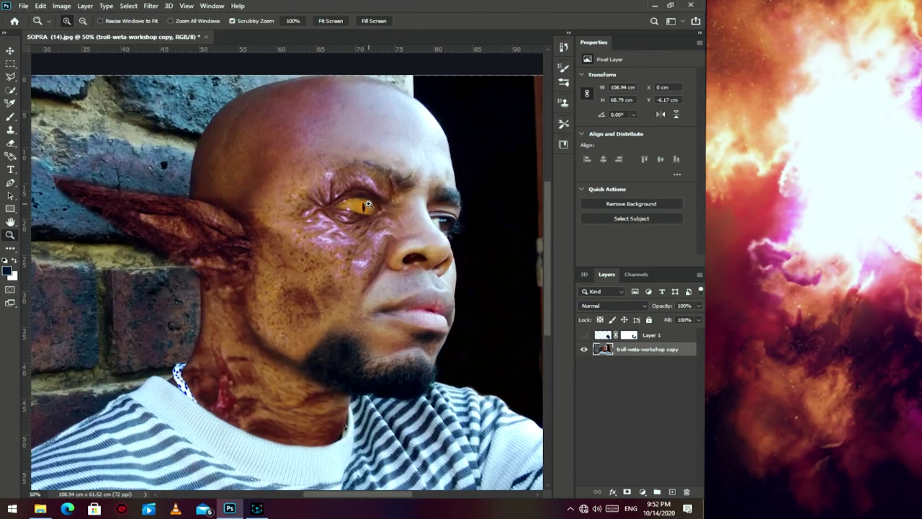
{"action": "left_click", "coordinate": [361, 233]}
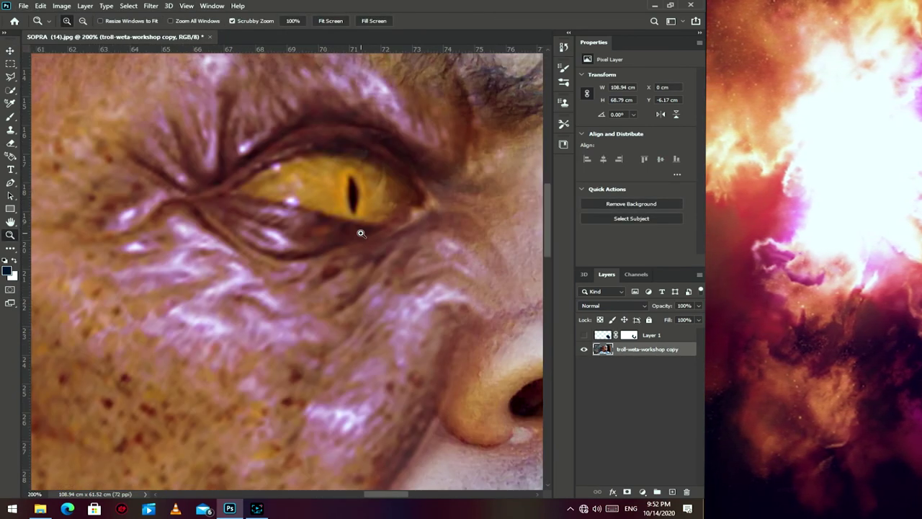
{"action": "left_click", "coordinate": [11, 76]}
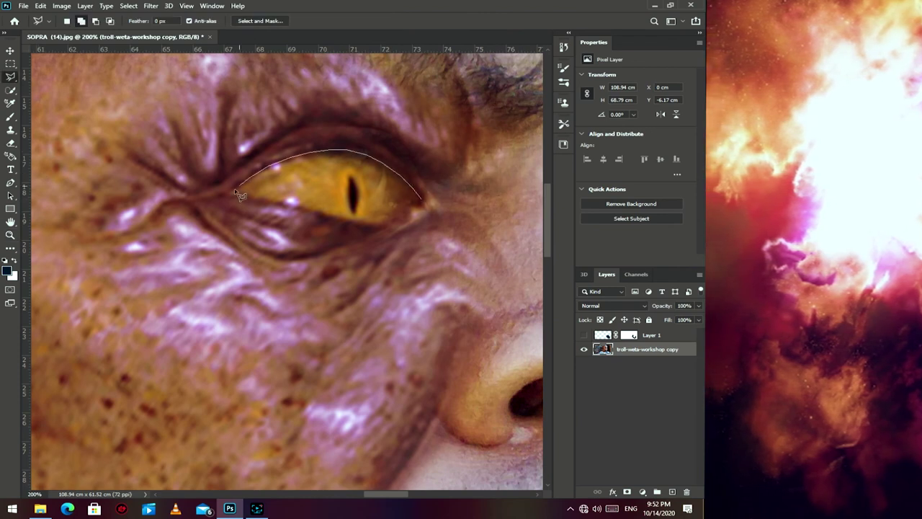
{"action": "left_click_drag", "start_coordinate": [395, 206], "coordinate": [398, 208]}
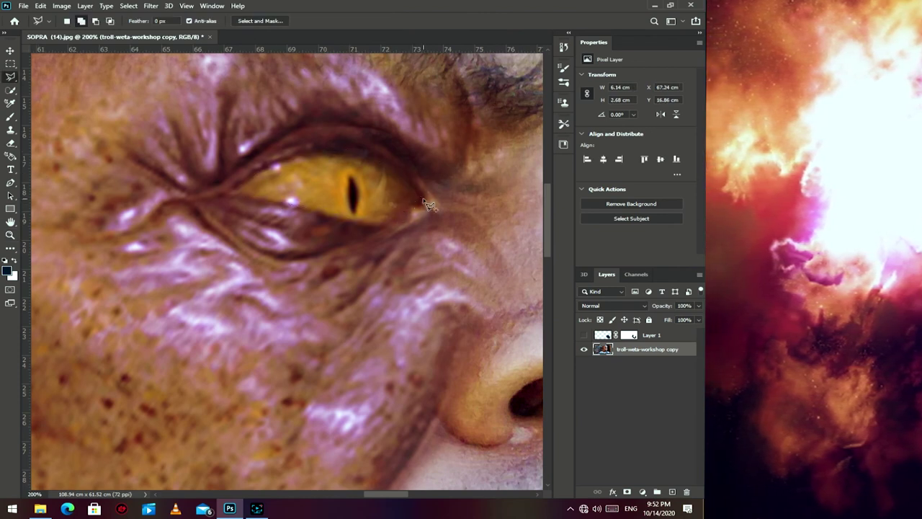
{"action": "left_click", "coordinate": [626, 491]}
{"action": "left_click", "coordinate": [626, 393]}
{"action": "mouse_move", "coordinate": [635, 114]}
{"action": "left_mouse_down"}
{"action": "mouse_move", "coordinate": [613, 115]}
{"action": "mouse_move", "coordinate": [637, 114]}
{"action": "left_mouse_up"}
{"action": "mouse_move", "coordinate": [636, 134]}
{"action": "left_mouse_down"}
{"action": "mouse_move", "coordinate": [646, 134]}
{"action": "mouse_move", "coordinate": [633, 154]}
{"action": "left_mouse_up"}
{"action": "left_click_drag", "start_coordinate": [636, 116], "coordinate": [637, 117]}
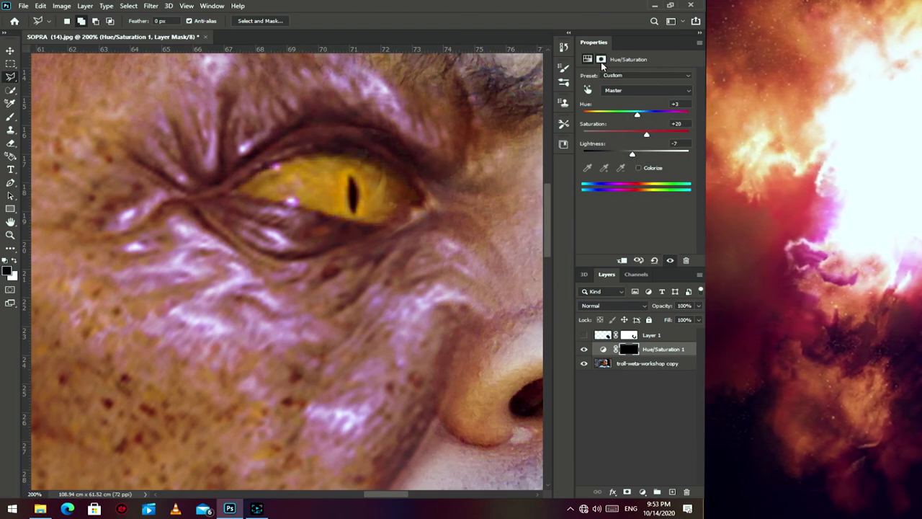
- Feather the Hue/Saturation 1 eye mask by 7.1 px, fit the image, and show the blend-mode list
{"action": "left_click", "coordinate": [600, 59]}
{"action": "left_click_drag", "start_coordinate": [583, 142], "coordinate": [617, 143]}
{"action": "key", "text": "z"}
{"action": "key", "text": "ctrl+0"}
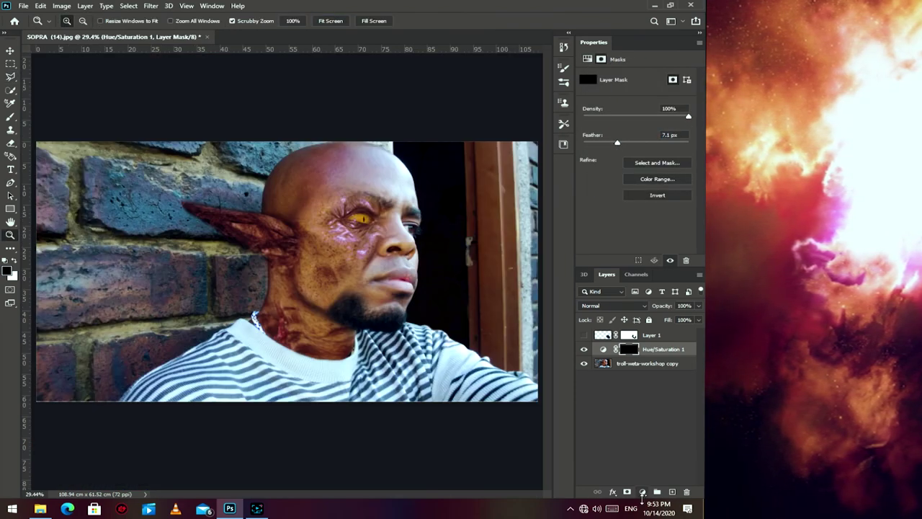
{"action": "left_click", "coordinate": [612, 305]}
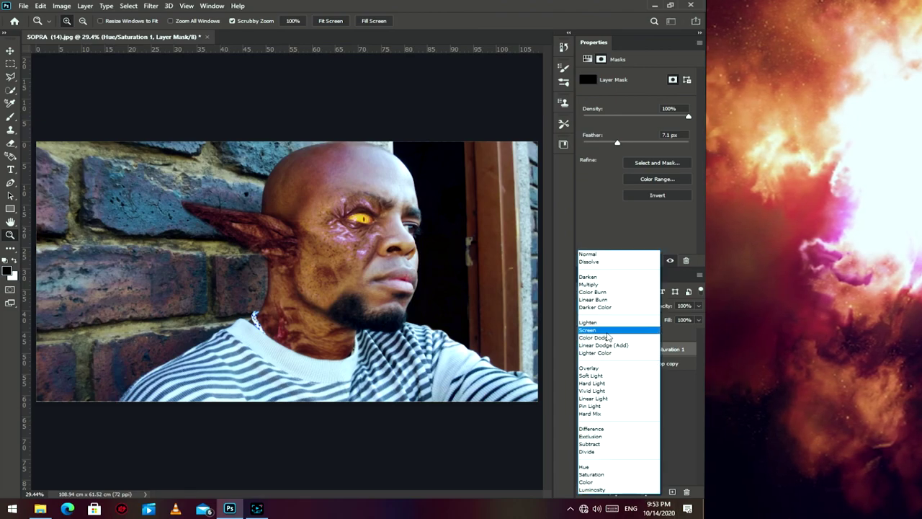